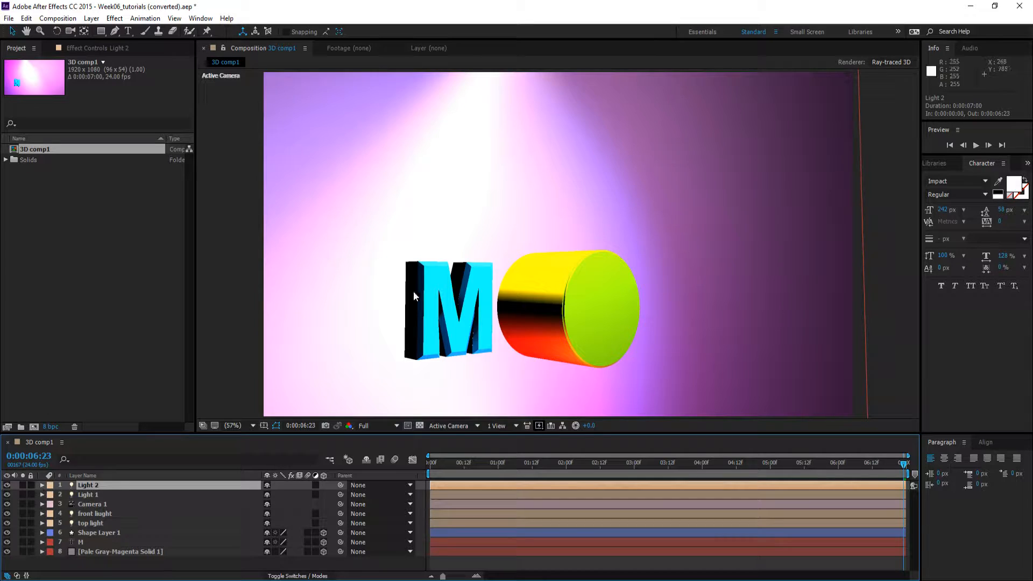
Move the top light to about position 321, 176, 230 and aim its point of interest just below the letter M
{"action": "scroll", "coordinate": [413, 293], "scroll_direction": "down", "scroll_amount": 3}
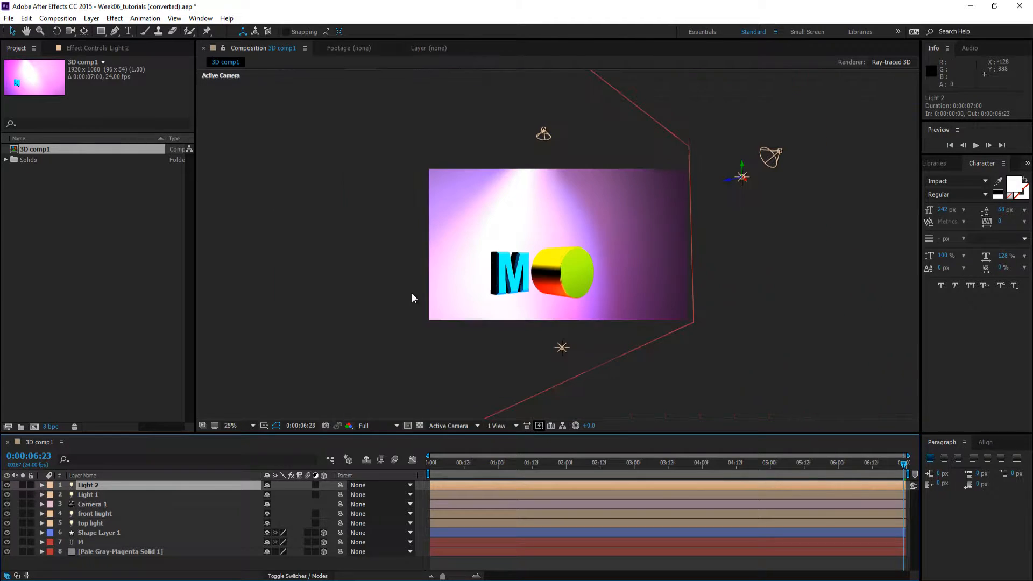
{"action": "left_click", "coordinate": [83, 494]}
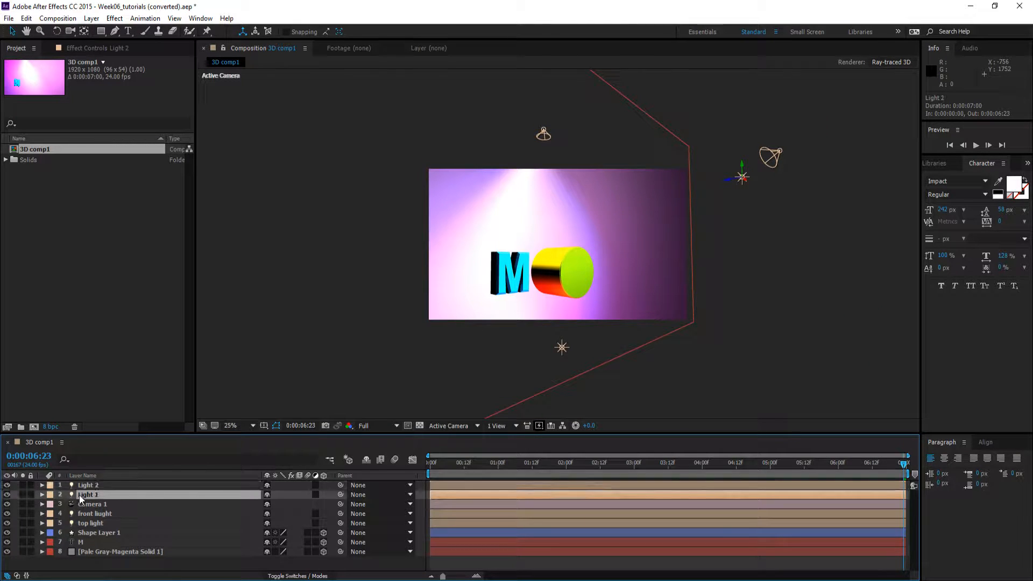
{"action": "left_click", "coordinate": [86, 525]}
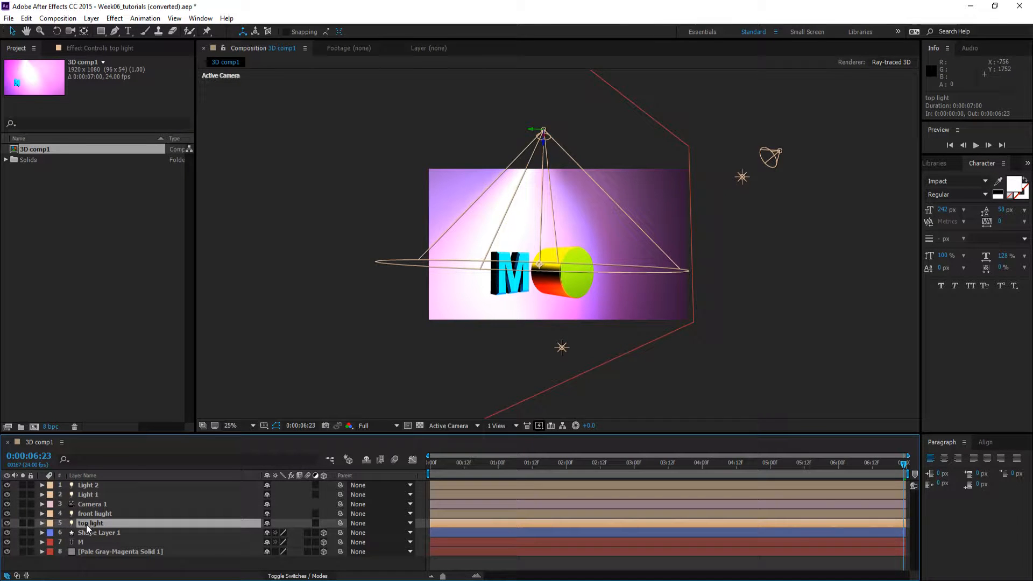
{"action": "left_click", "coordinate": [42, 523]}
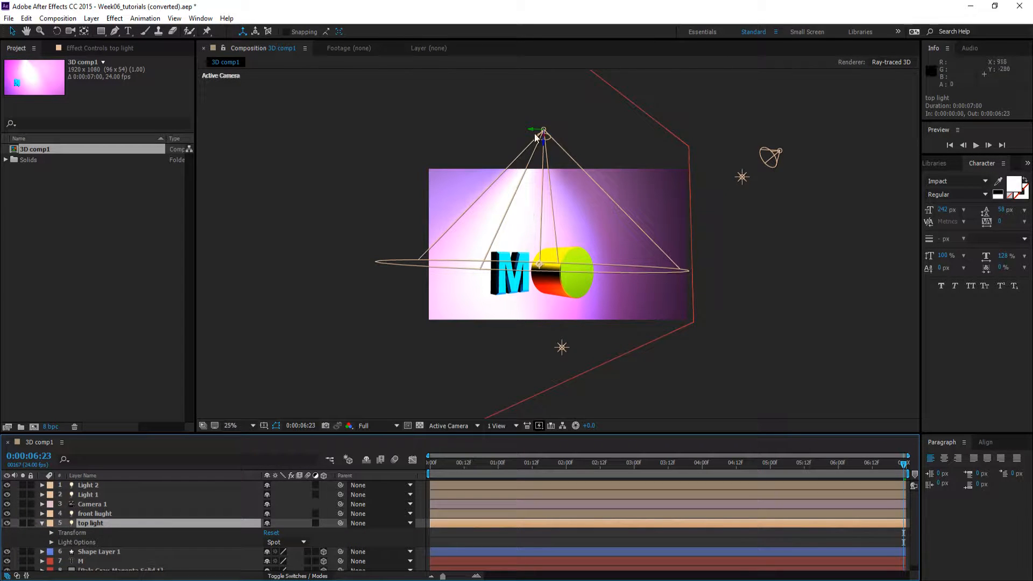
{"action": "left_click_drag", "start_coordinate": [529, 129], "coordinate": [508, 129]}
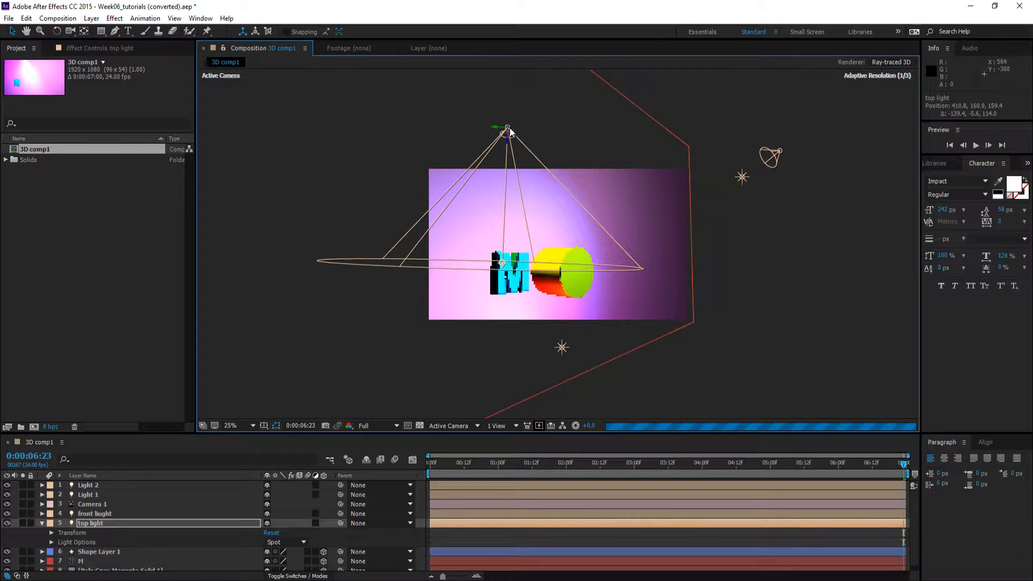
{"action": "left_click_drag", "start_coordinate": [502, 264], "coordinate": [513, 317]}
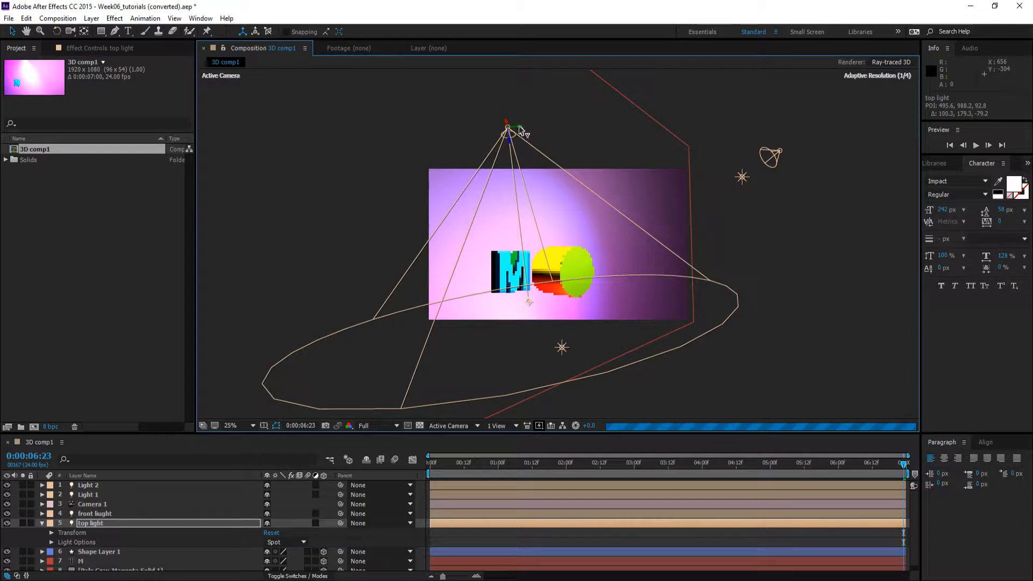
{"action": "left_click_drag", "start_coordinate": [526, 131], "coordinate": [503, 131]}
{"action": "scroll", "coordinate": [586, 264], "scroll_direction": "up", "scroll_amount": 4}
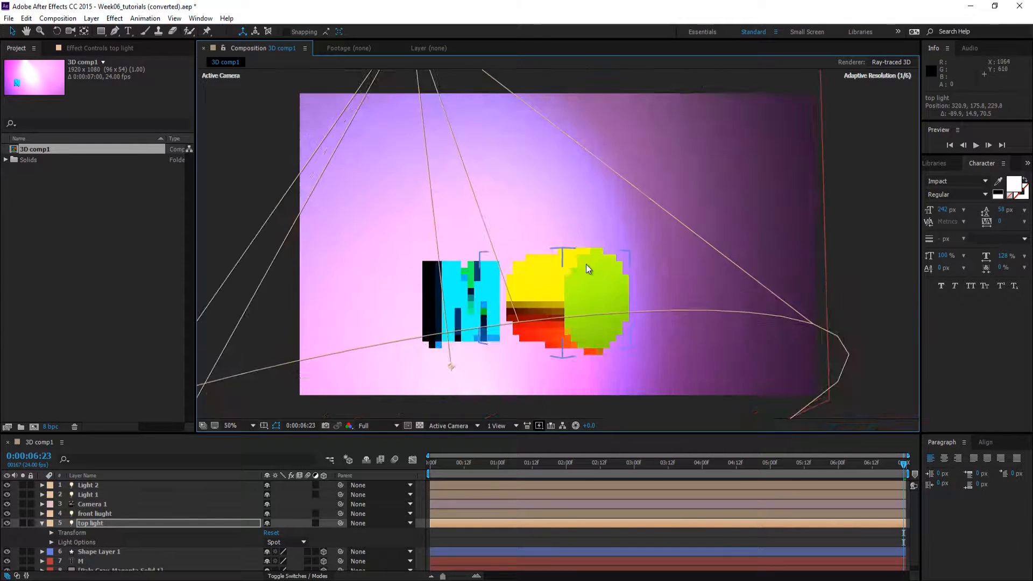
{"action": "scroll", "coordinate": [586, 265], "scroll_direction": "down", "scroll_amount": 2}
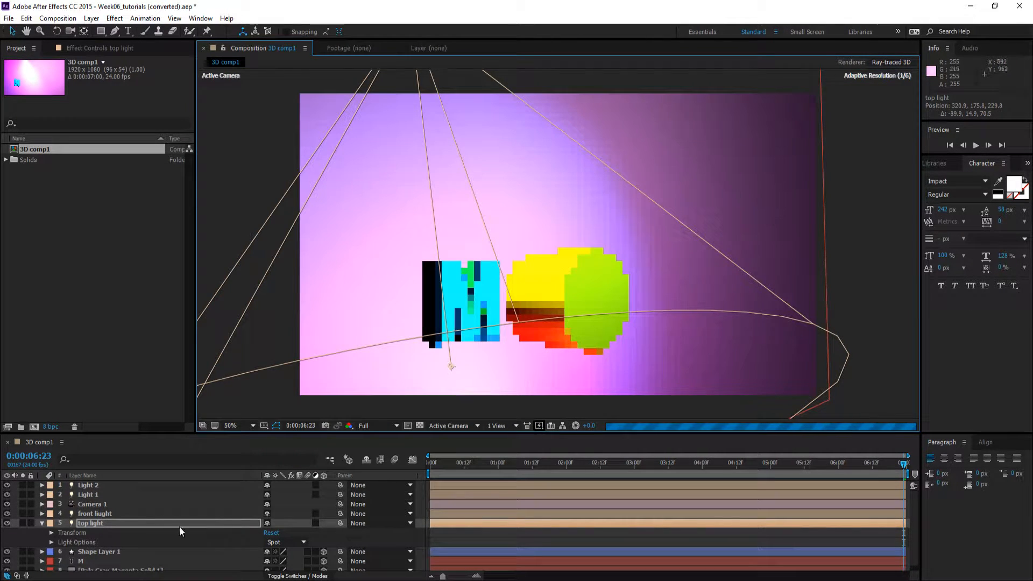
Set the top light's intensity to 1027% and its color to green, then collapse and deselect the layer
{"action": "left_click", "coordinate": [51, 543]}
{"action": "scroll", "coordinate": [67, 542], "scroll_direction": "down", "scroll_amount": 2}
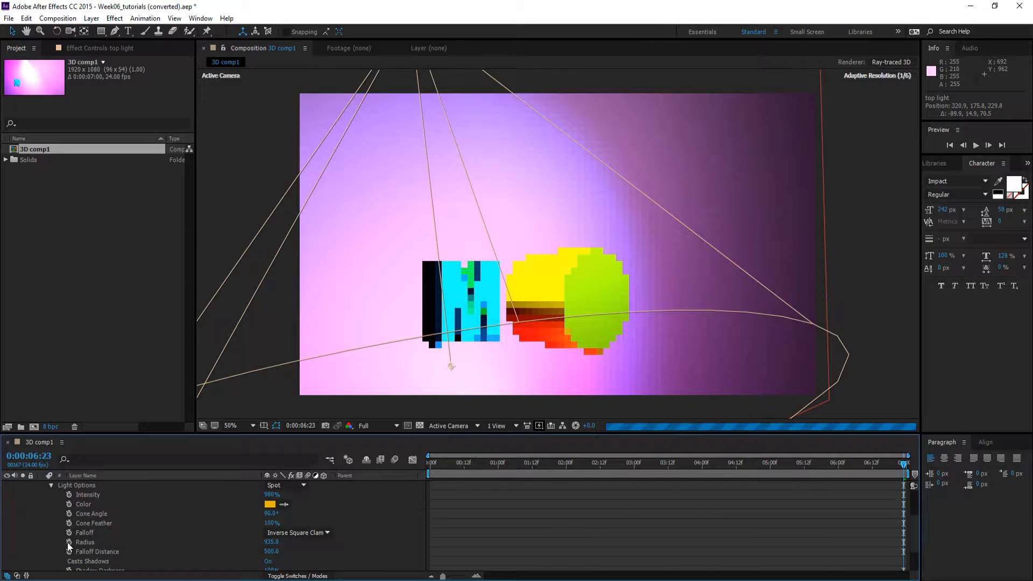
{"action": "left_click_drag", "start_coordinate": [271, 494], "coordinate": [293, 499]}
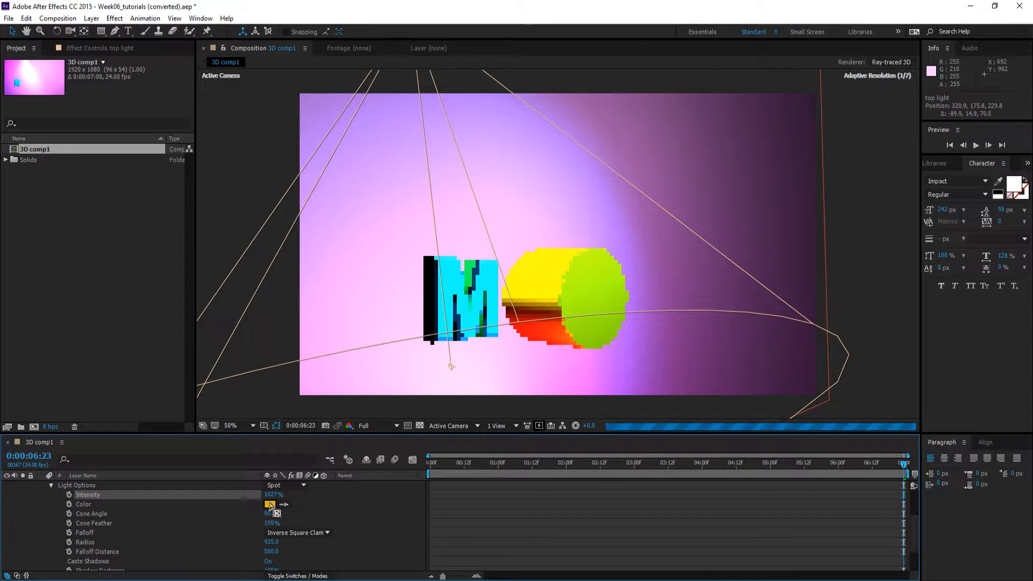
{"action": "left_click", "coordinate": [271, 505]}
{"action": "left_click_drag", "start_coordinate": [161, 100], "coordinate": [161, 126]}
{"action": "left_click", "coordinate": [249, 29]}
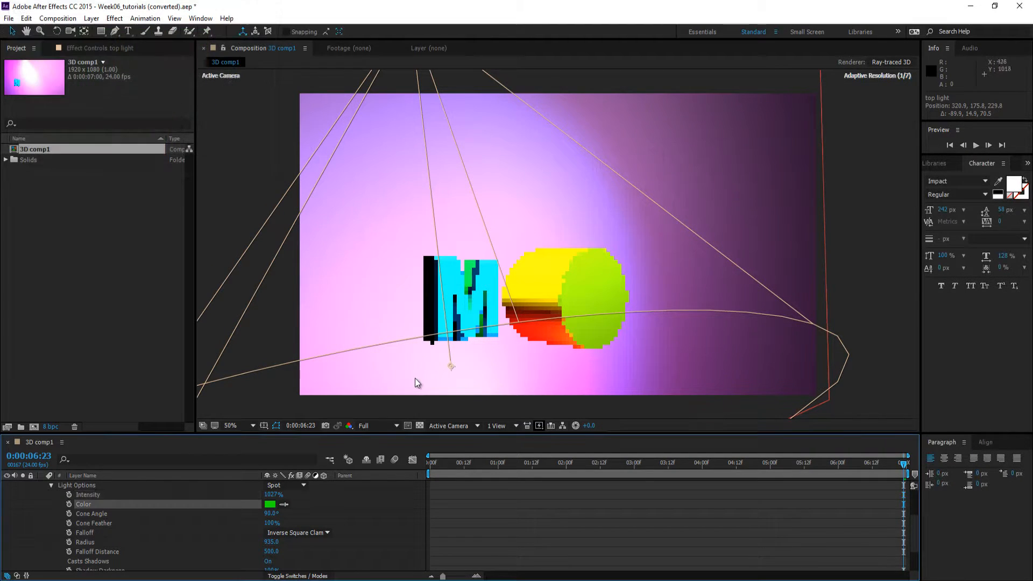
{"action": "key", "text": "u"}
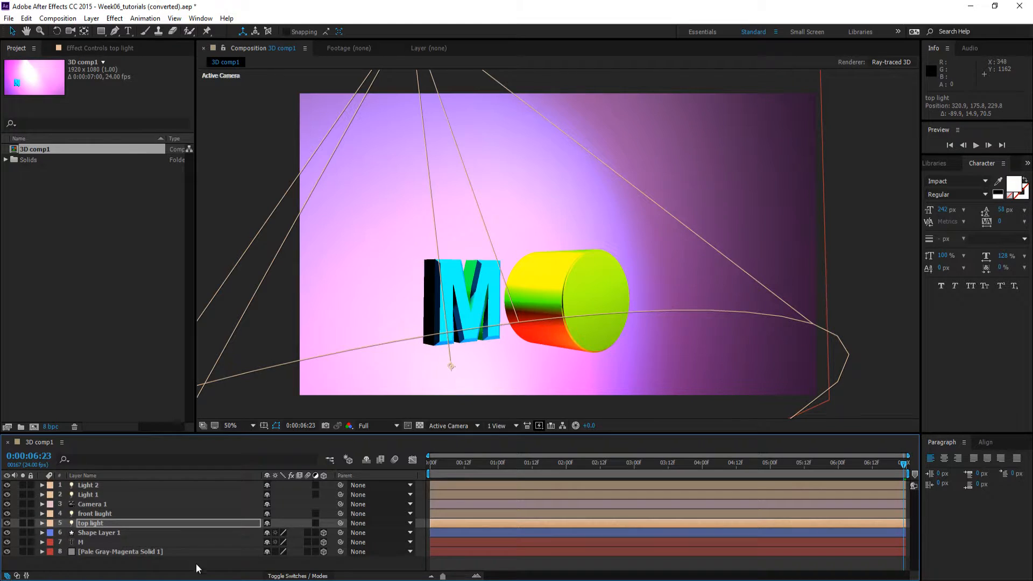
{"action": "left_click", "coordinate": [194, 566]}
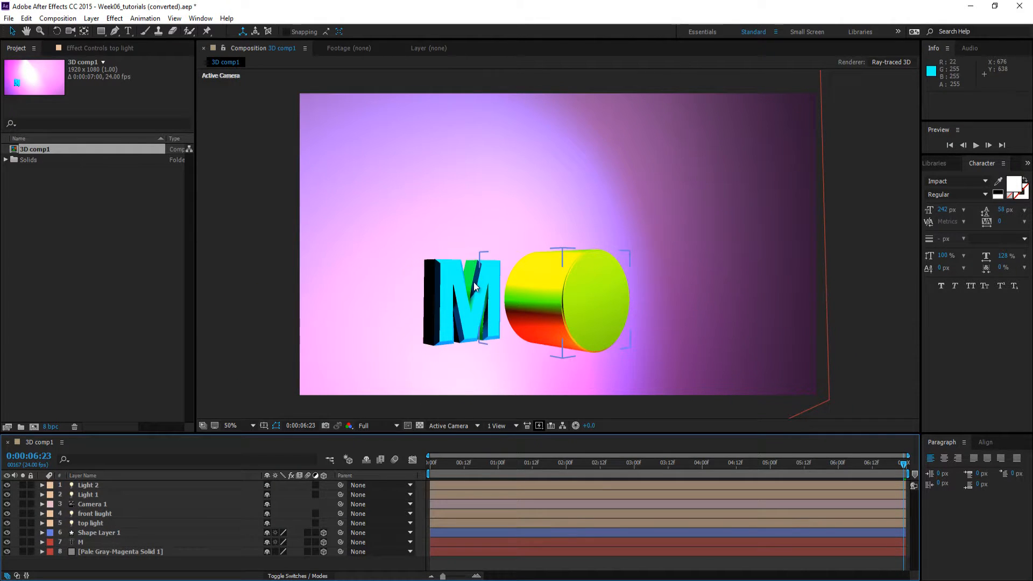
Turn on Casts Shadows in the material options of the Pale Gray-Magenta Solid 1 background layer
{"action": "scroll", "coordinate": [519, 296], "scroll_direction": "up", "scroll_amount": 2}
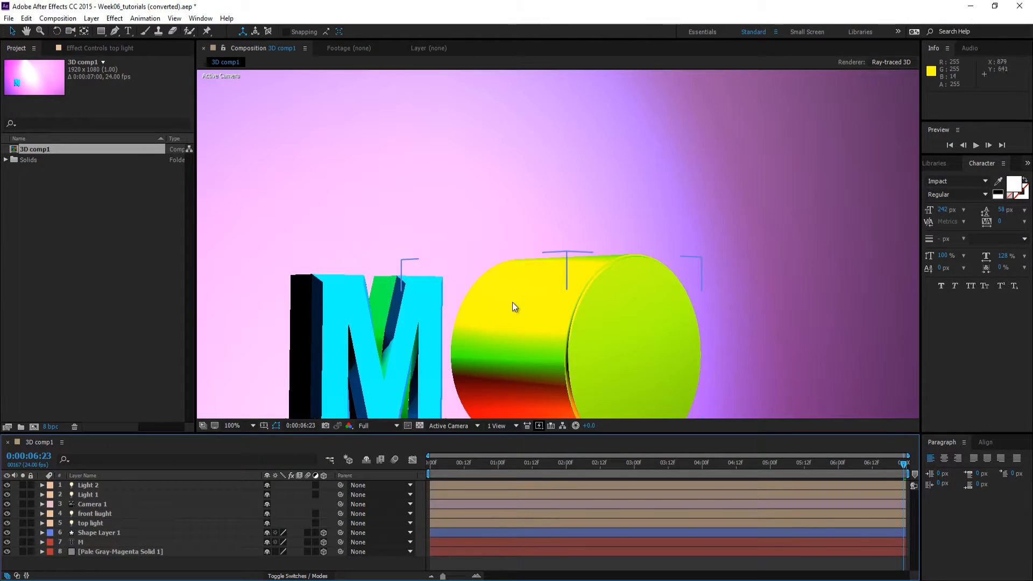
{"action": "key", "text": "space"}
{"action": "left_click_drag", "start_coordinate": [507, 304], "coordinate": [517, 179]}
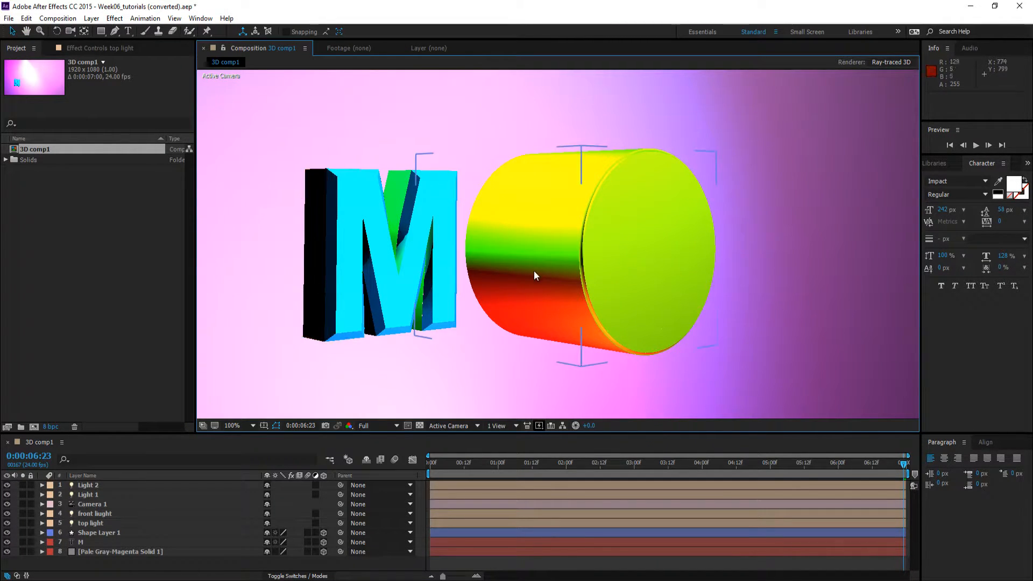
{"action": "scroll", "coordinate": [535, 269], "scroll_direction": "down", "scroll_amount": 2}
{"action": "left_click_drag", "start_coordinate": [611, 225], "coordinate": [545, 292]}
{"action": "left_click", "coordinate": [539, 211]}
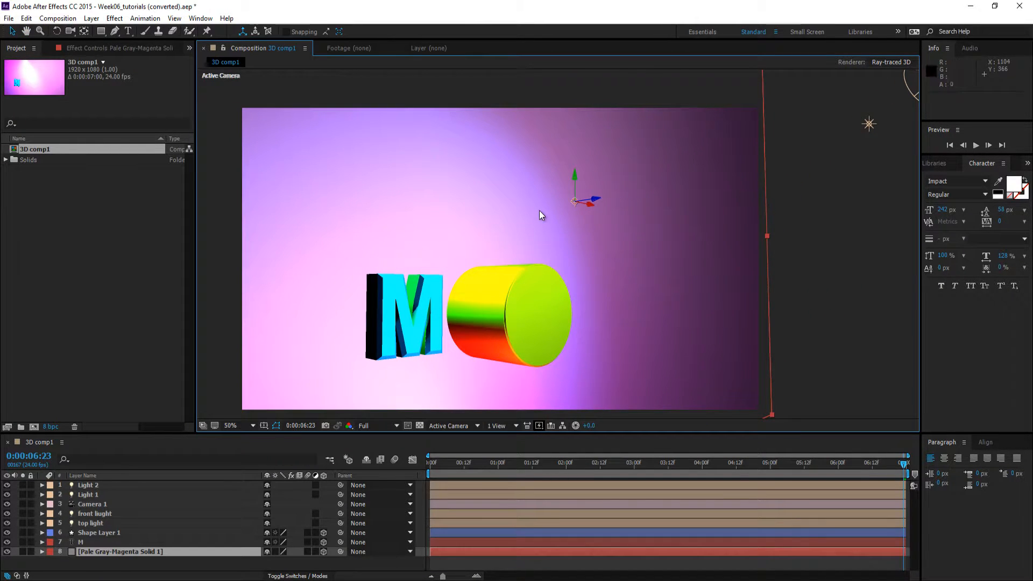
{"action": "left_click", "coordinate": [42, 552]}
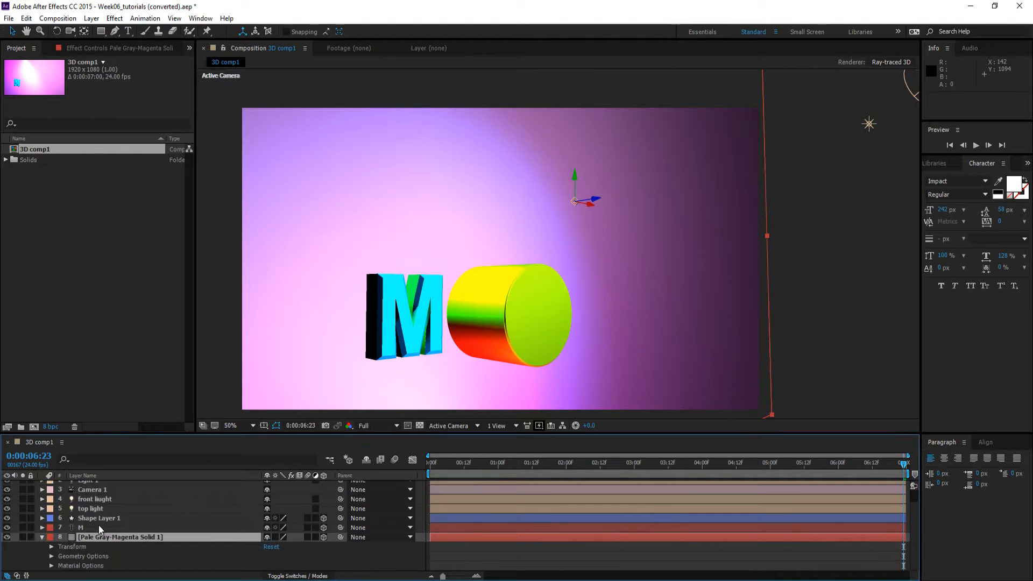
{"action": "left_click", "coordinate": [51, 566]}
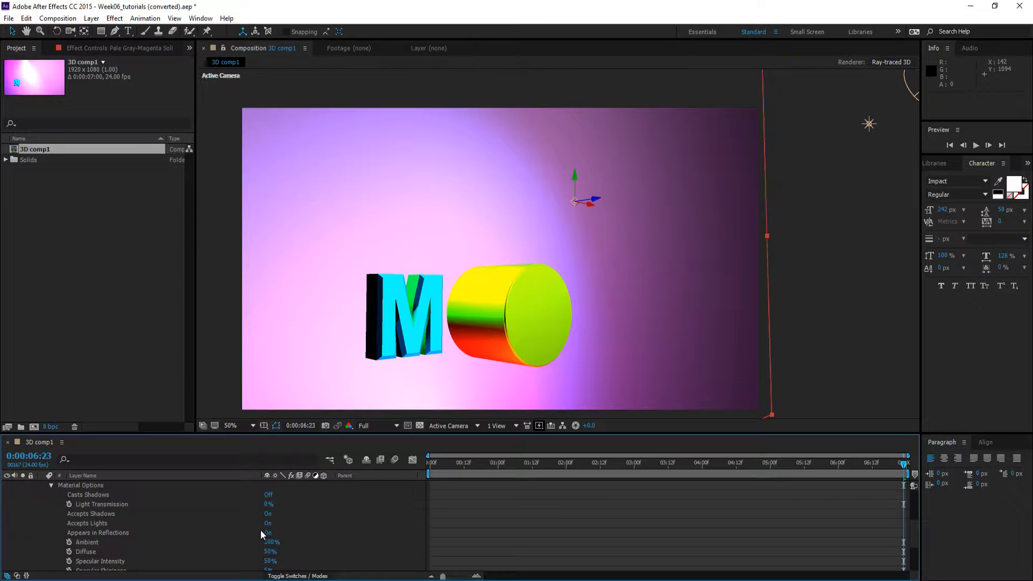
{"action": "left_click", "coordinate": [268, 494]}
{"action": "left_click", "coordinate": [505, 317]}
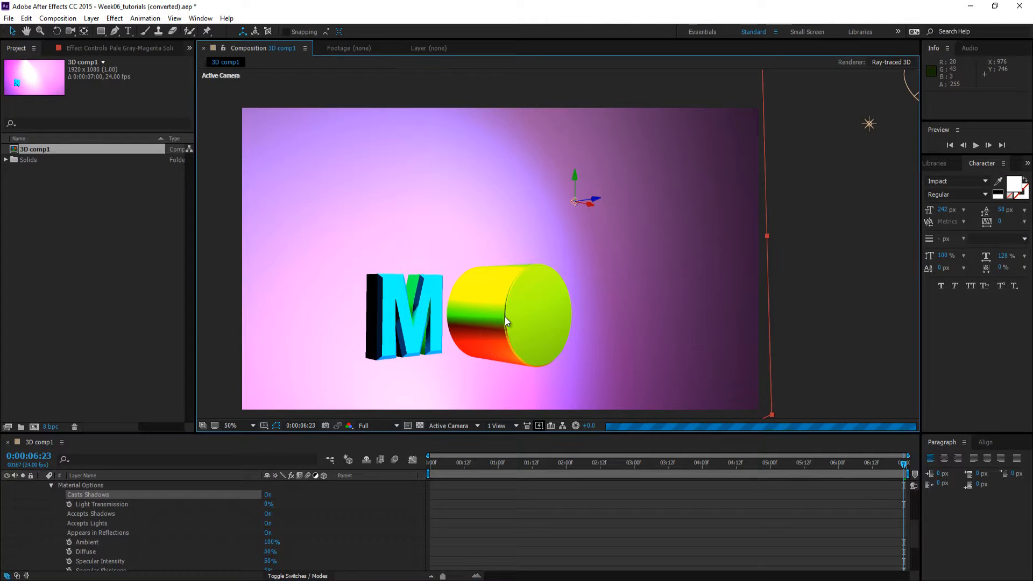
{"action": "scroll", "coordinate": [139, 528], "scroll_direction": "up", "scroll_amount": 4}
{"action": "scroll", "coordinate": [138, 529], "scroll_direction": "down", "scroll_amount": 3}
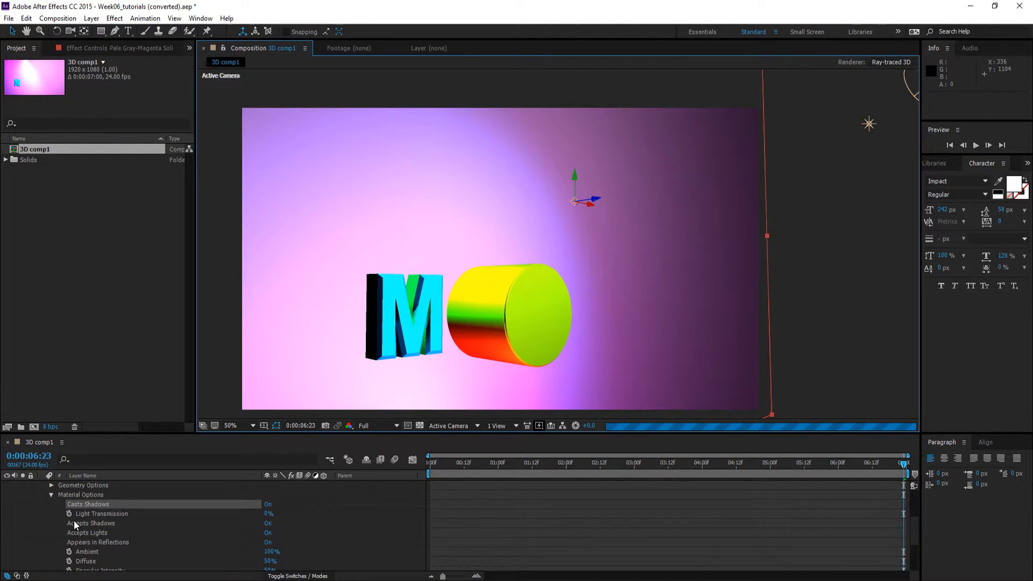
{"action": "scroll", "coordinate": [70, 523], "scroll_direction": "up", "scroll_amount": 3}
{"action": "left_click", "coordinate": [41, 551]}
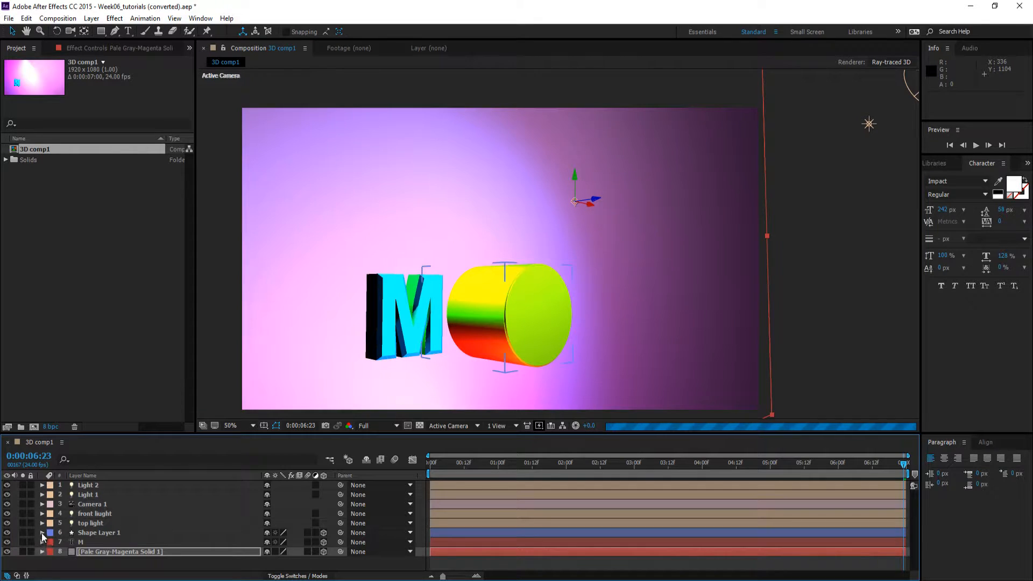
Turn on Casts Shadows in the material options of Shape Layer 1 and the M text layer
{"action": "left_click", "coordinate": [44, 533]}
{"action": "left_click", "coordinate": [43, 533]}
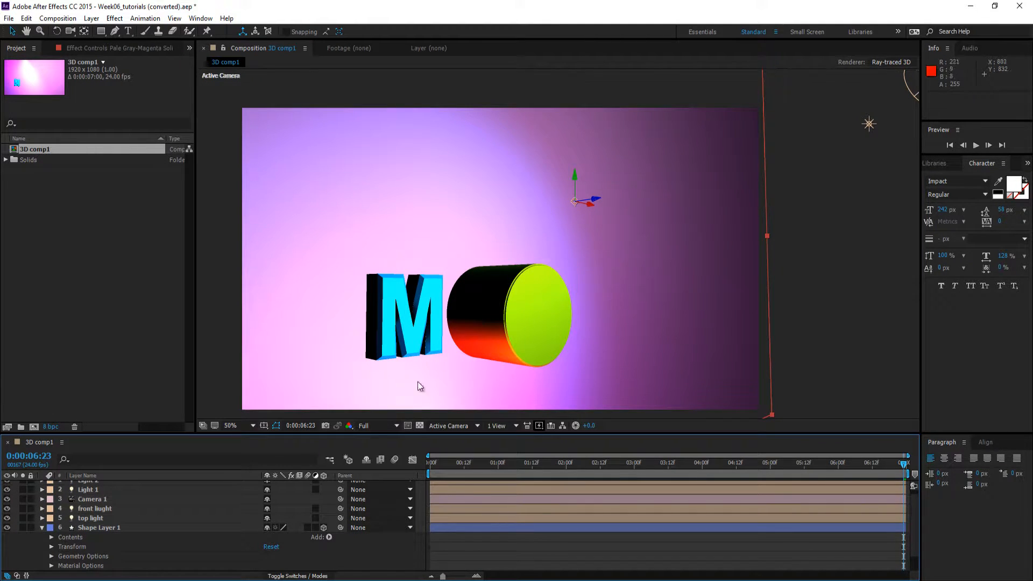
{"action": "scroll", "coordinate": [212, 531], "scroll_direction": "down", "scroll_amount": 2}
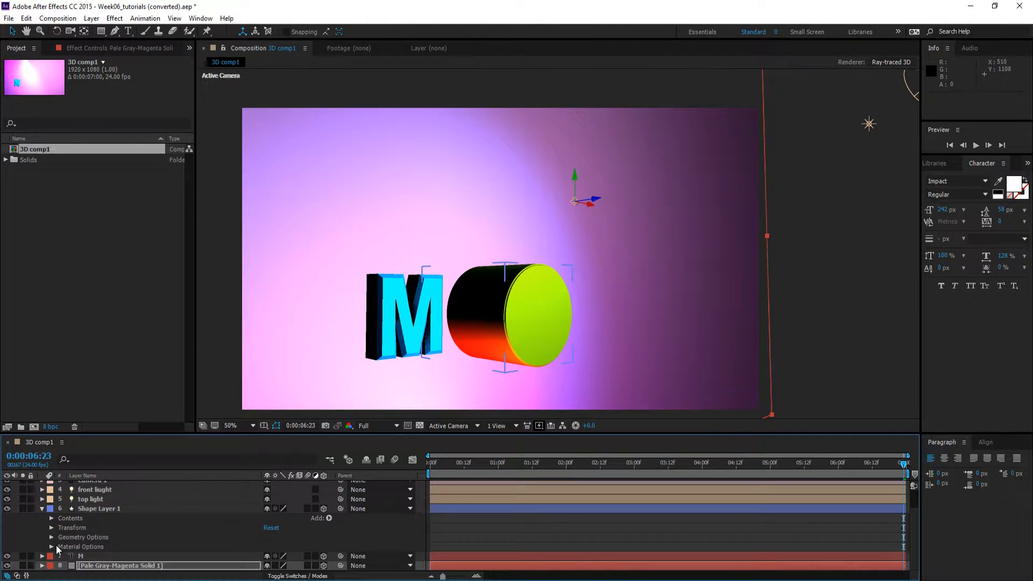
{"action": "left_click", "coordinate": [52, 546]}
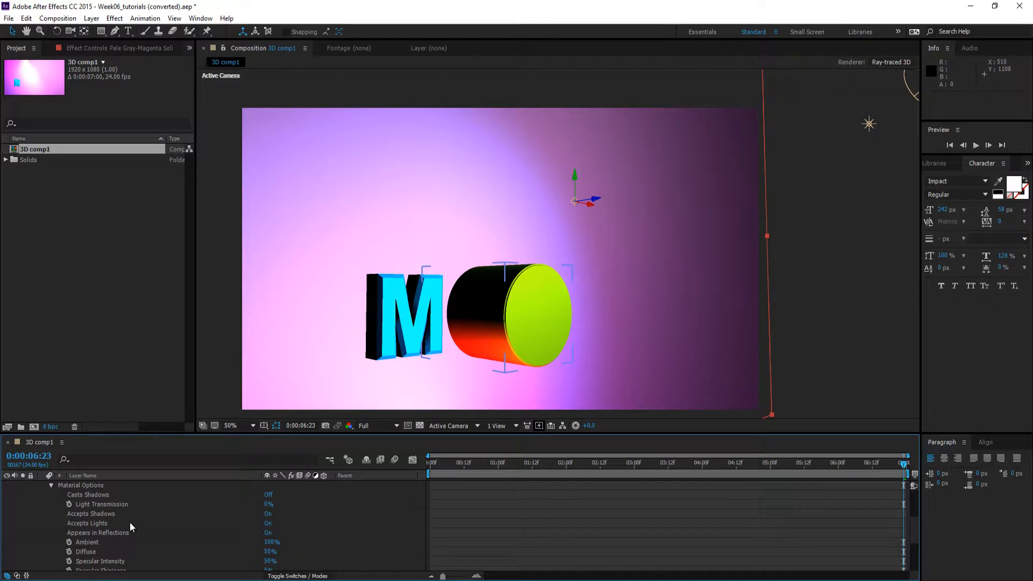
{"action": "left_click", "coordinate": [267, 494]}
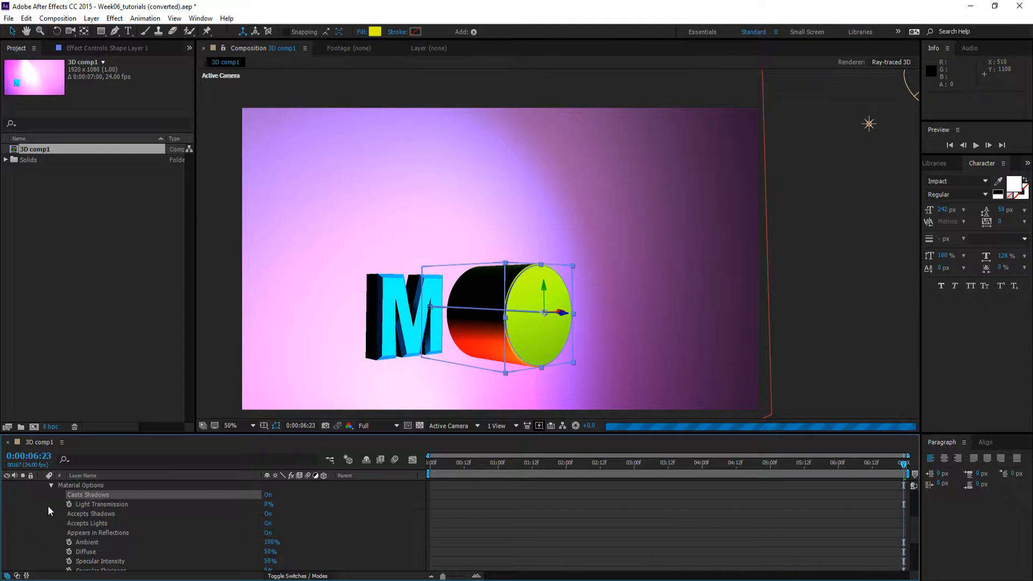
{"action": "scroll", "coordinate": [47, 506], "scroll_direction": "up", "scroll_amount": 1}
{"action": "scroll", "coordinate": [51, 508], "scroll_direction": "up", "scroll_amount": 2}
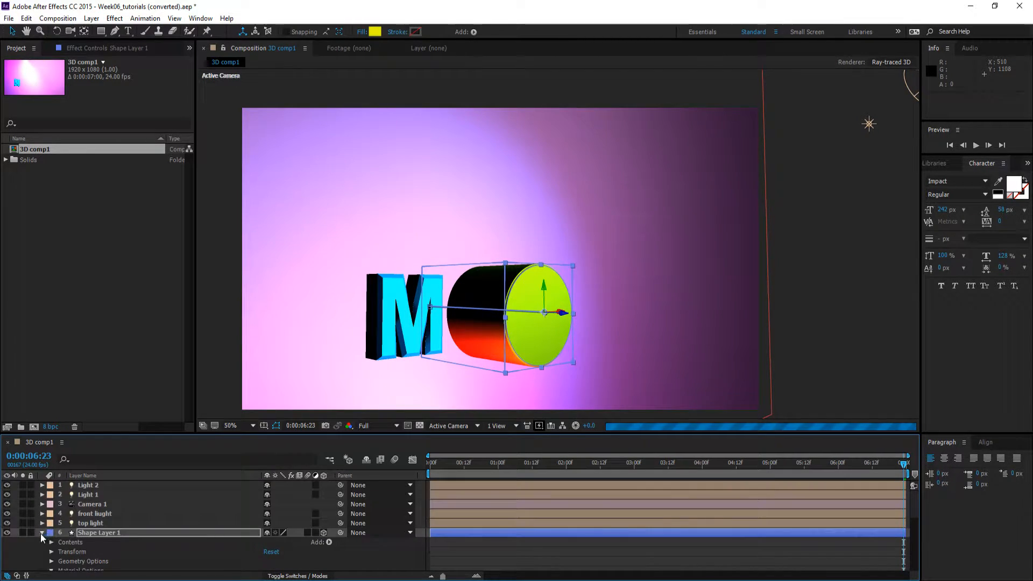
{"action": "left_click", "coordinate": [42, 533]}
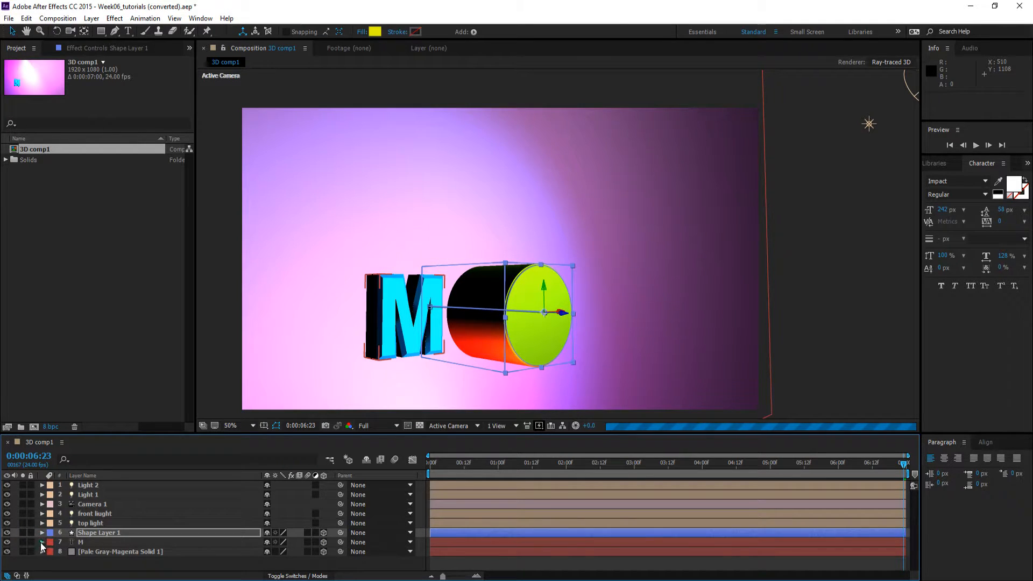
{"action": "left_click", "coordinate": [41, 542]}
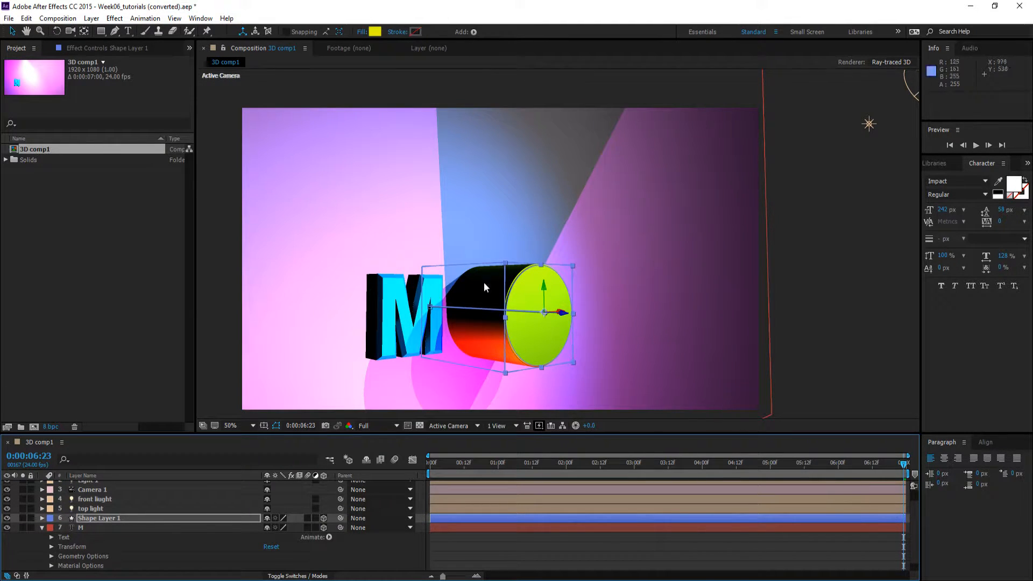
{"action": "scroll", "coordinate": [197, 530], "scroll_direction": "down", "scroll_amount": 1}
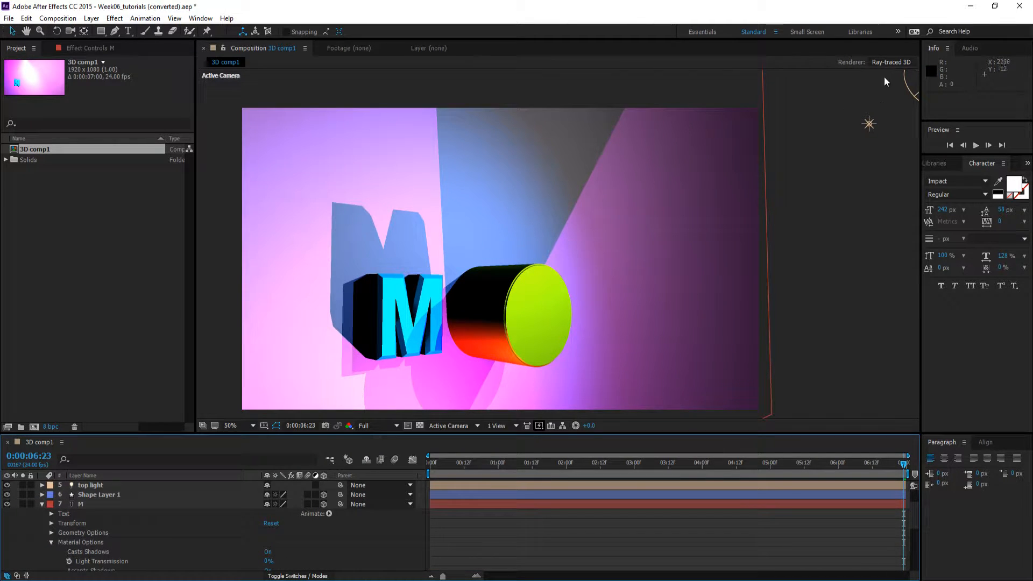
Set the Ray-traced 3D renderer's ray-tracing quality to 5 in the composition settings and collapse the M layer
{"action": "left_click", "coordinate": [904, 63]}
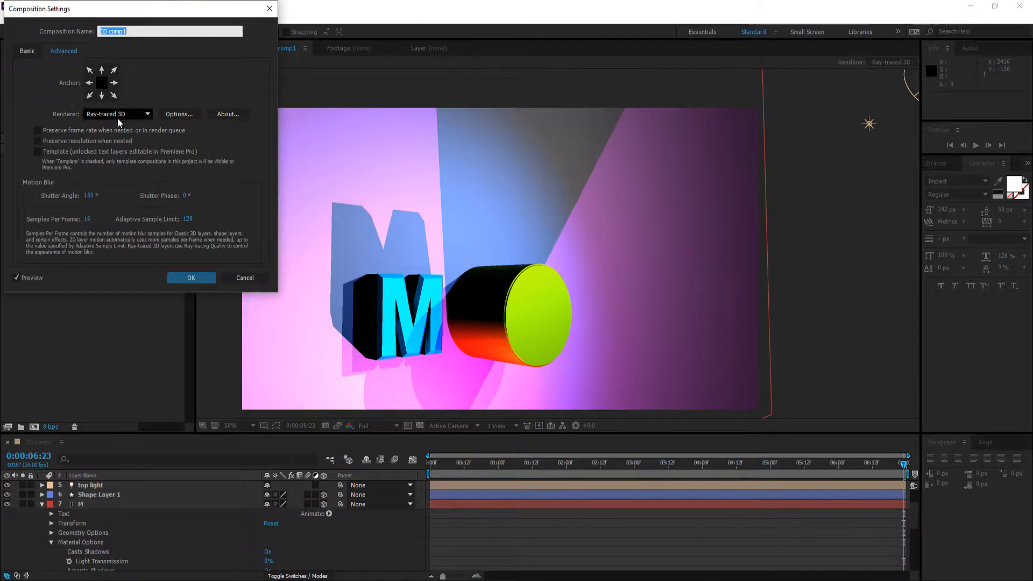
{"action": "left_click", "coordinate": [176, 113]}
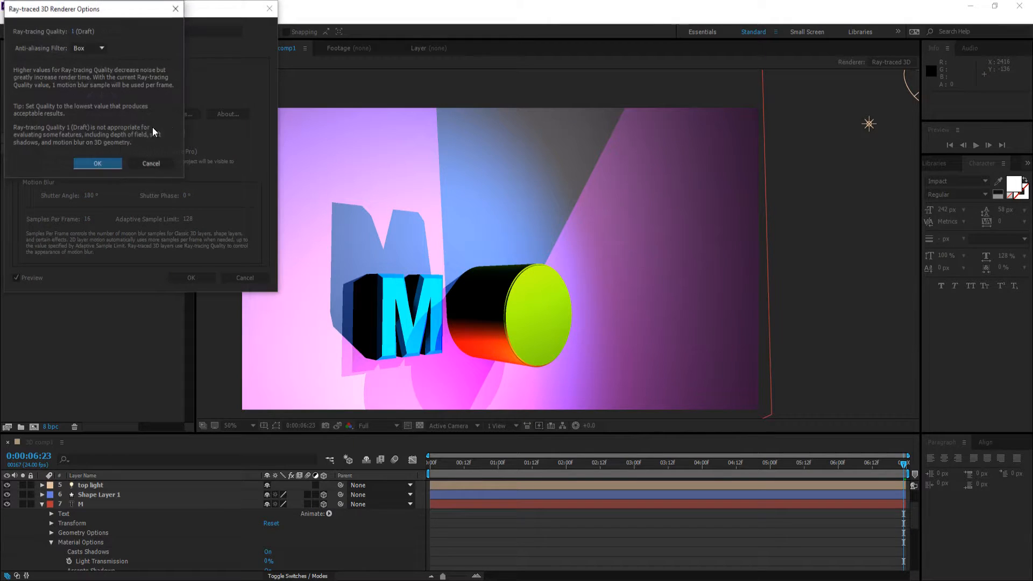
{"action": "left_click", "coordinate": [73, 32]}
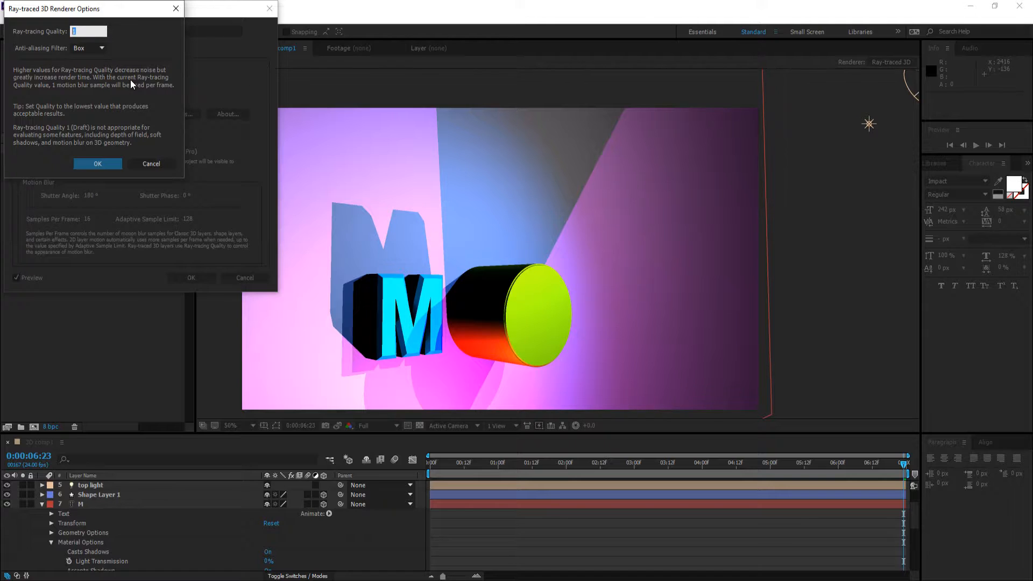
{"action": "left_click", "coordinate": [82, 29]}
{"action": "double_click", "coordinate": [83, 31]}
{"action": "type", "text": "5"}
{"action": "left_click", "coordinate": [96, 161]}
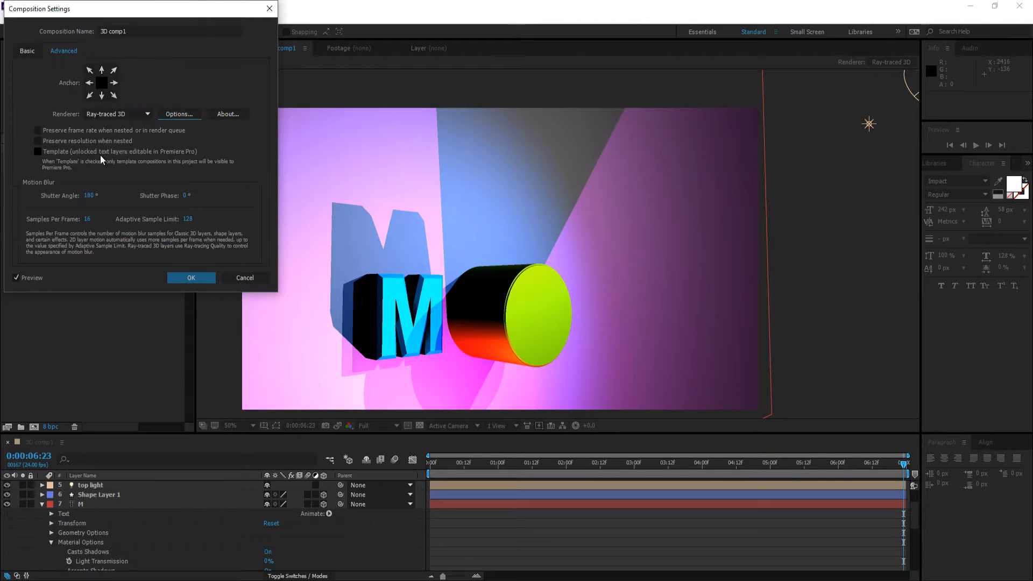
{"action": "left_click", "coordinate": [200, 268]}
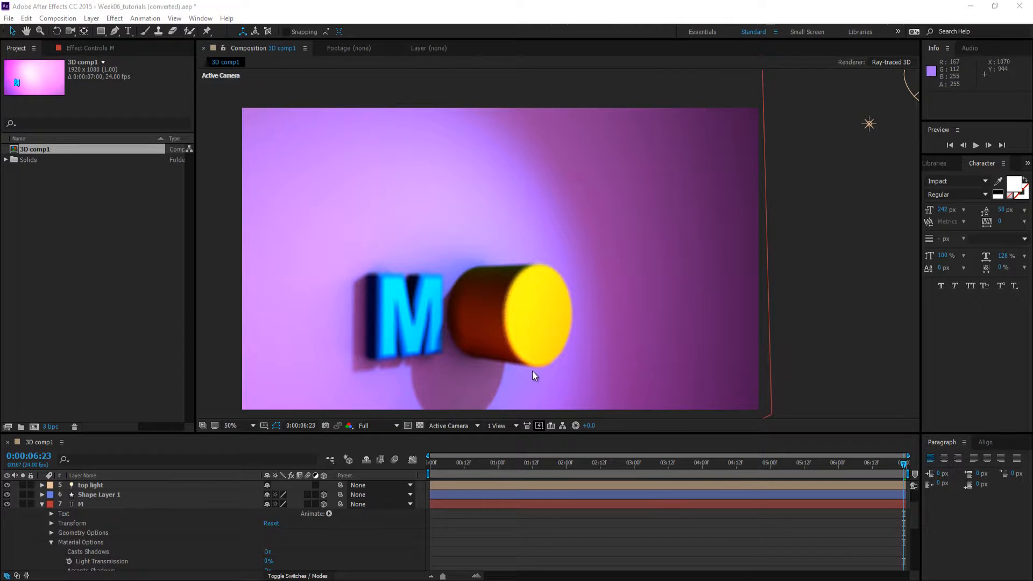
{"action": "left_click", "coordinate": [42, 504]}
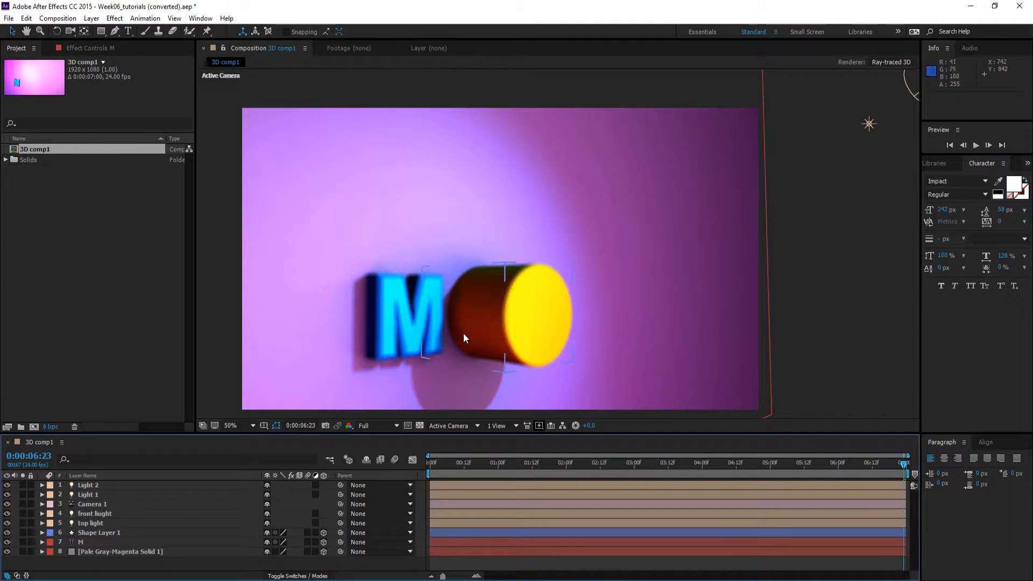
Turn off Depth of Field in the camera options of Camera 1
{"action": "left_click", "coordinate": [42, 504]}
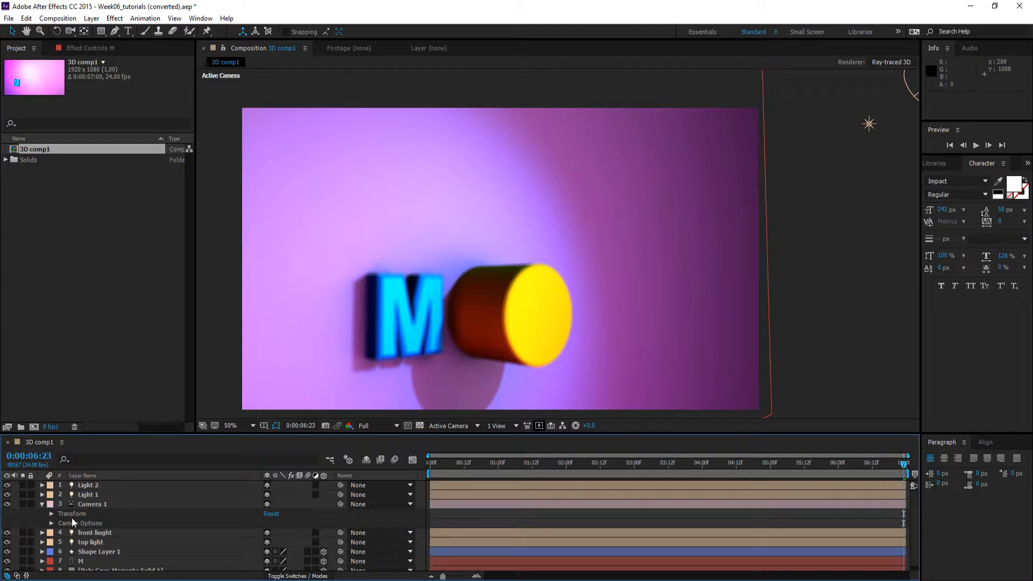
{"action": "left_click", "coordinate": [50, 522]}
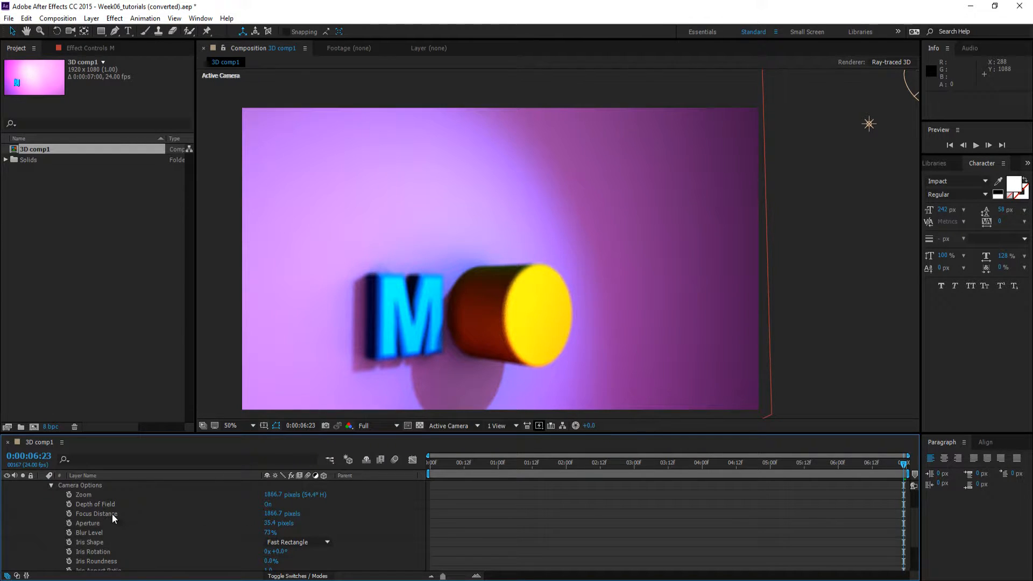
{"action": "left_click", "coordinate": [269, 505]}
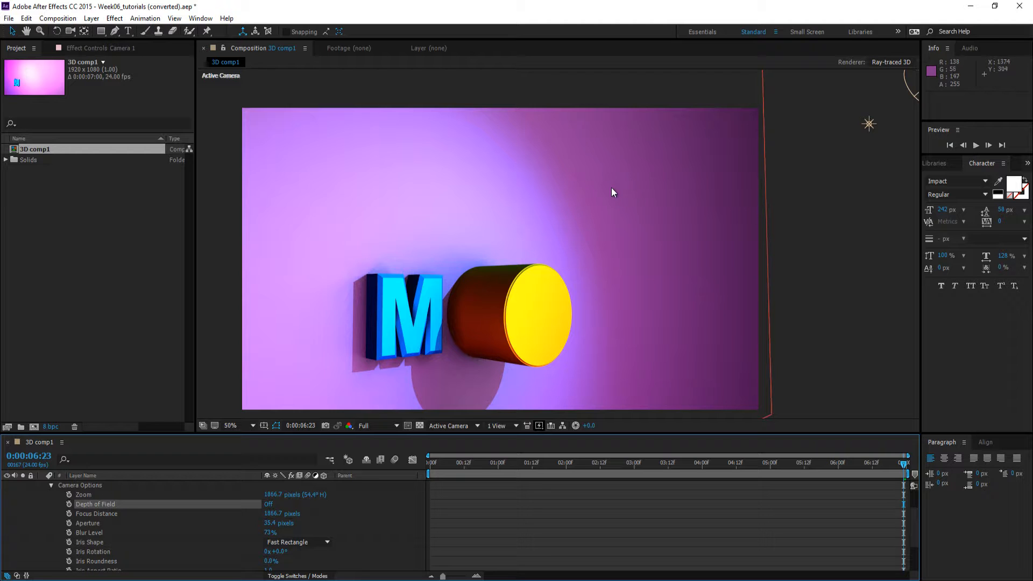
{"action": "left_click", "coordinate": [889, 63]}
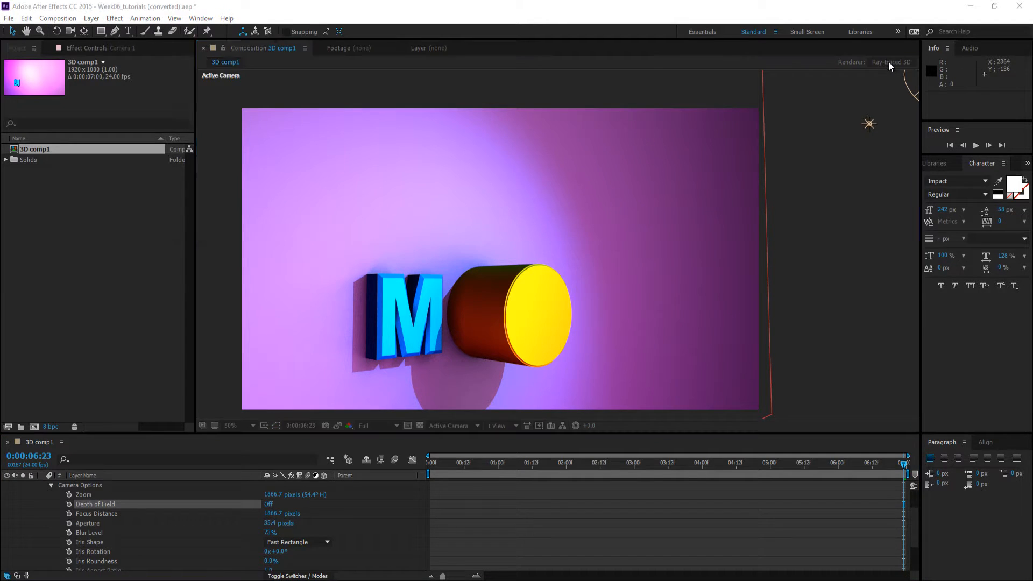
{"action": "left_click", "coordinate": [177, 114]}
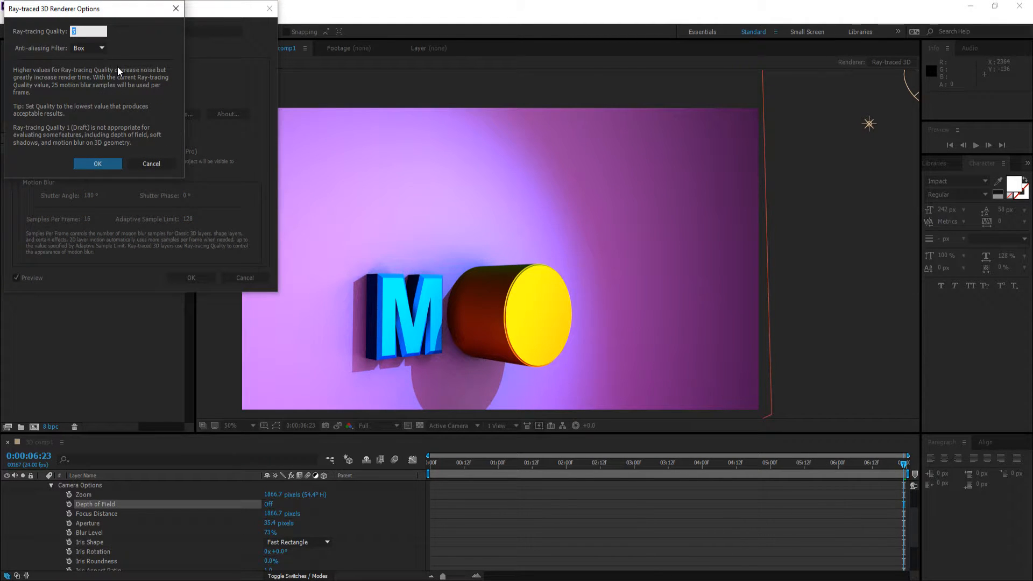
{"action": "key", "text": "Return"}
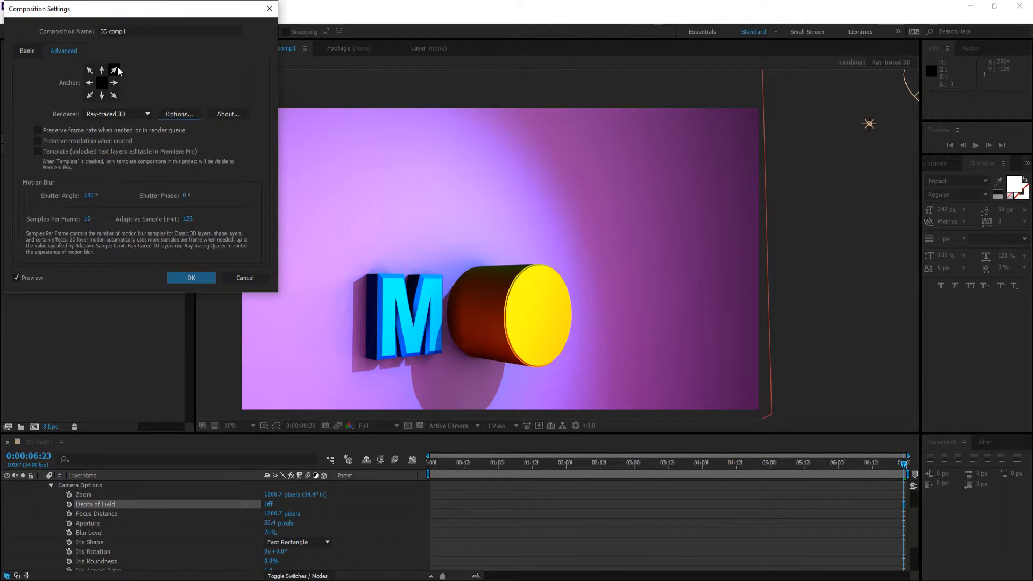
{"action": "left_click", "coordinate": [196, 279]}
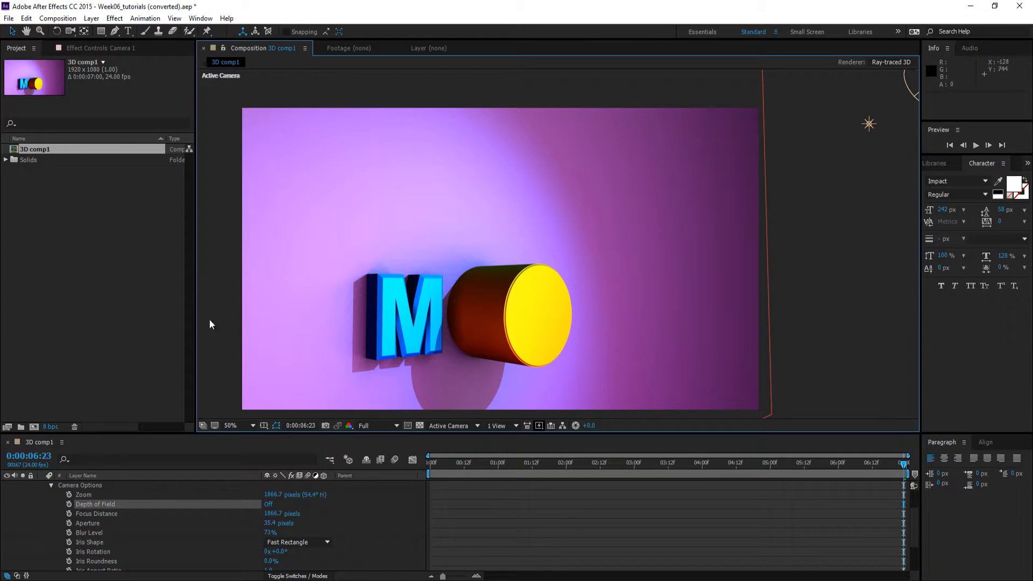
{"action": "left_click", "coordinate": [226, 337]}
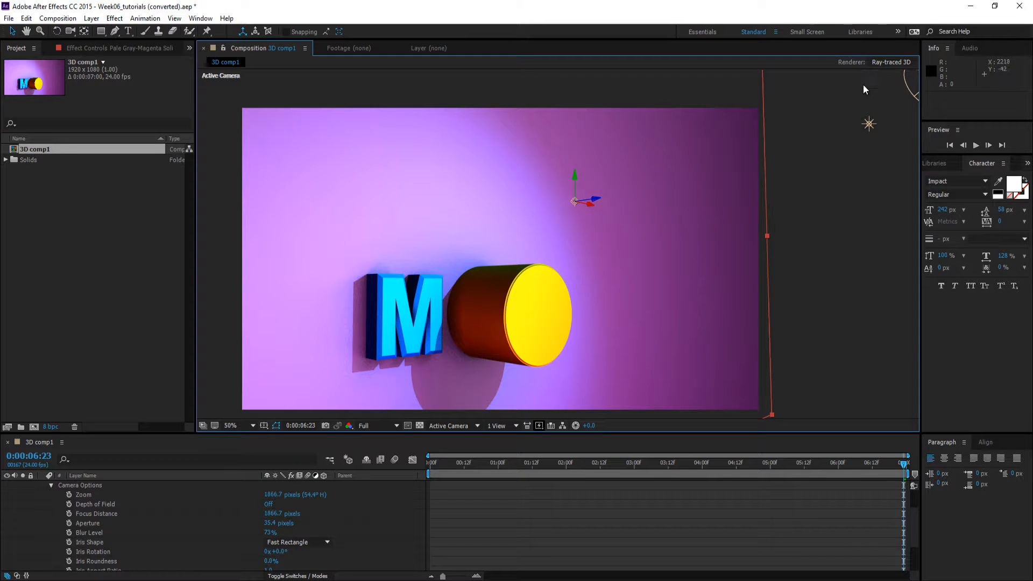
Set the Ray-traced 3D renderer's ray-tracing quality to 1 (Draft) and collapse the Camera 1 layer
{"action": "left_click", "coordinate": [885, 62]}
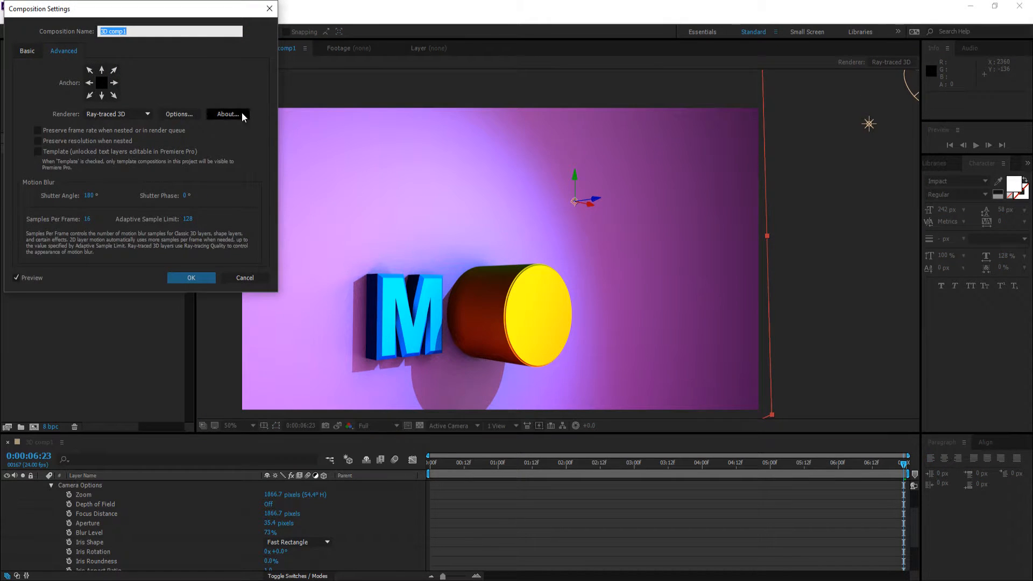
{"action": "left_click", "coordinate": [175, 114]}
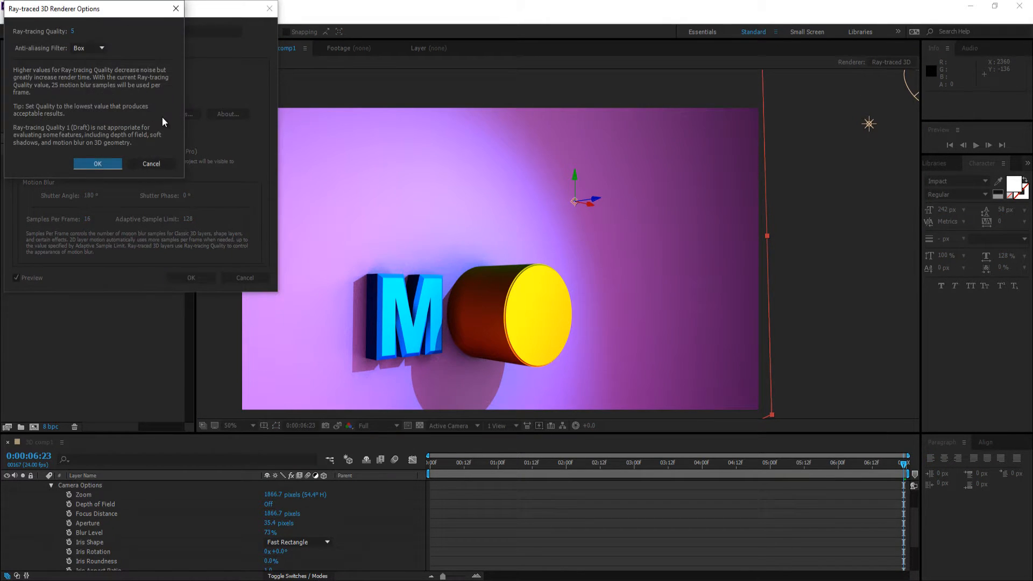
{"action": "left_click", "coordinate": [72, 32]}
{"action": "type", "text": "1"}
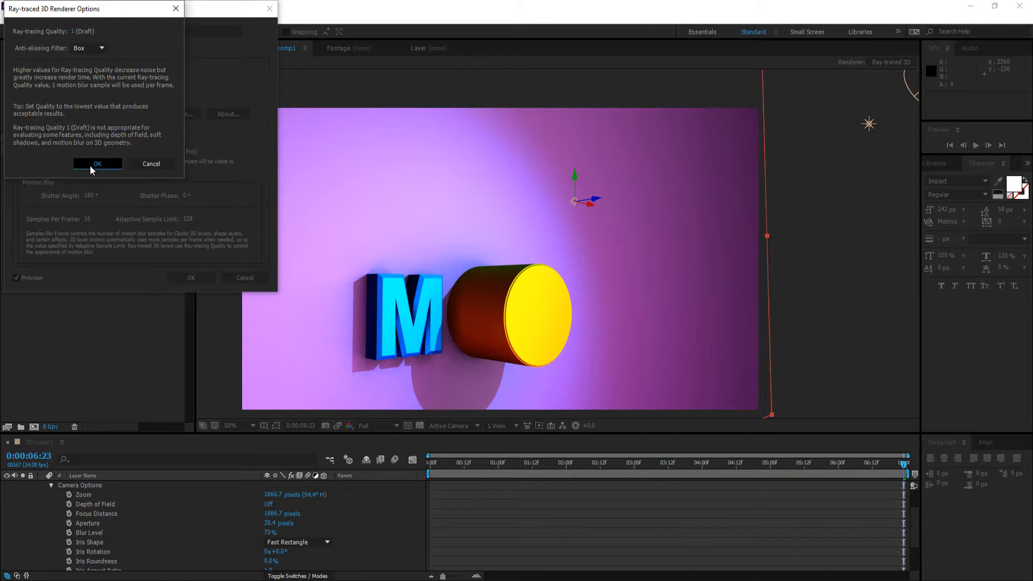
{"action": "left_click", "coordinate": [89, 164]}
{"action": "left_click", "coordinate": [189, 274]}
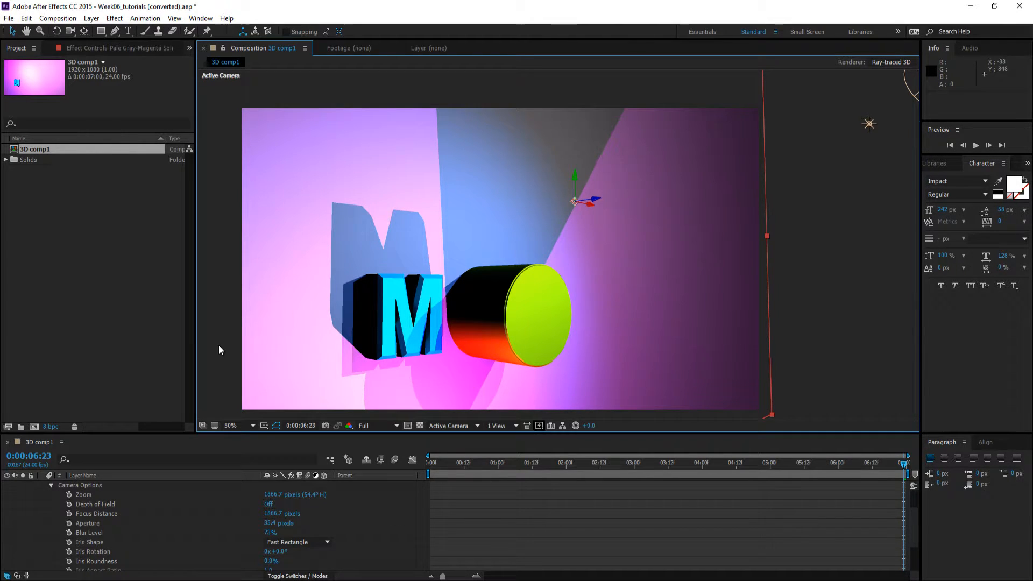
{"action": "scroll", "coordinate": [98, 515], "scroll_direction": "up", "scroll_amount": 3}
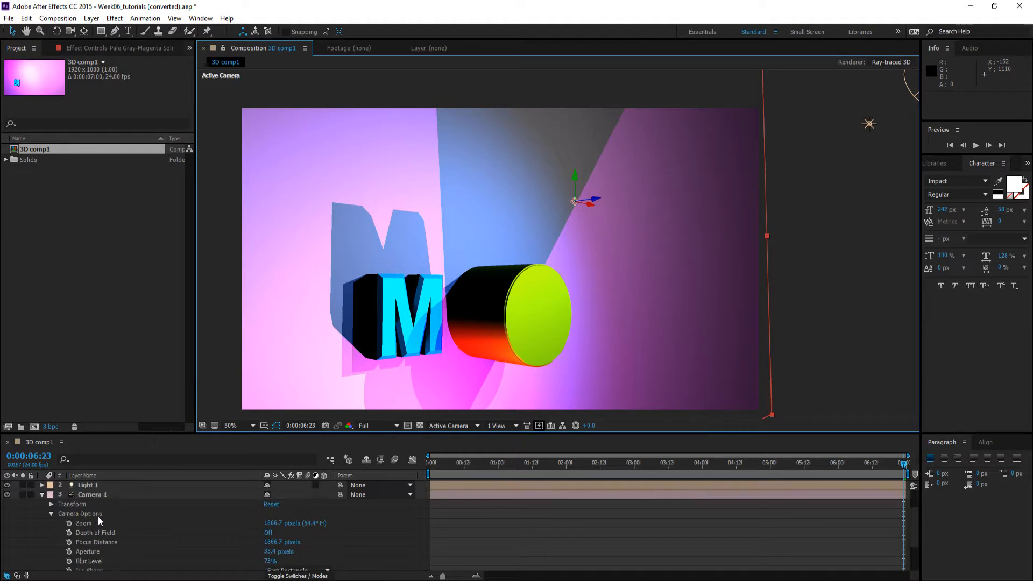
{"action": "left_click", "coordinate": [41, 504]}
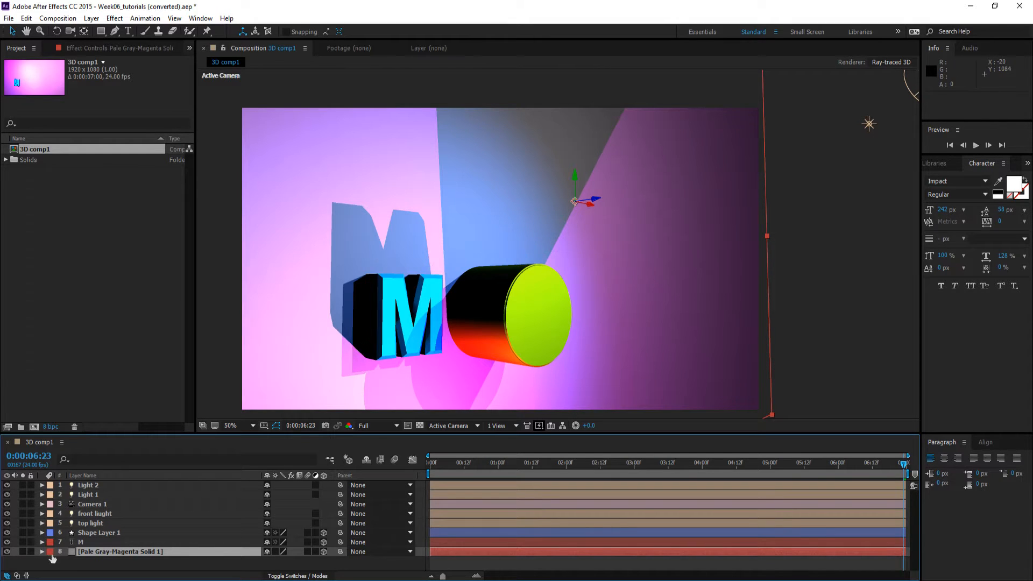
In the M layer's material options, set Ambient to 0%, Diffuse to 32%, Specular Intensity to 44% and Specular Shininess to 4%
{"action": "scroll", "coordinate": [95, 515], "scroll_direction": "down", "scroll_amount": 3}
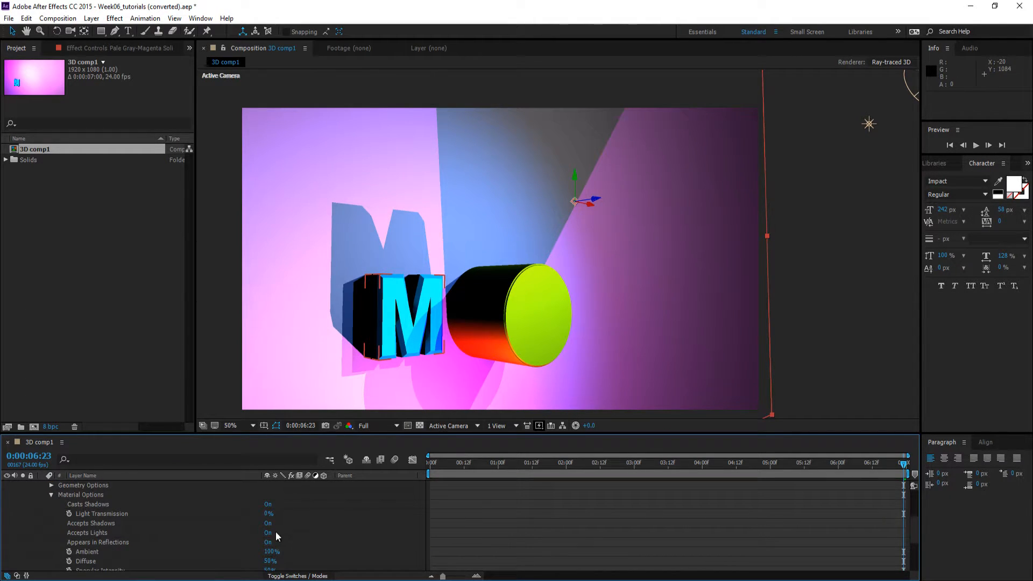
{"action": "scroll", "coordinate": [192, 527], "scroll_direction": "down", "scroll_amount": 1}
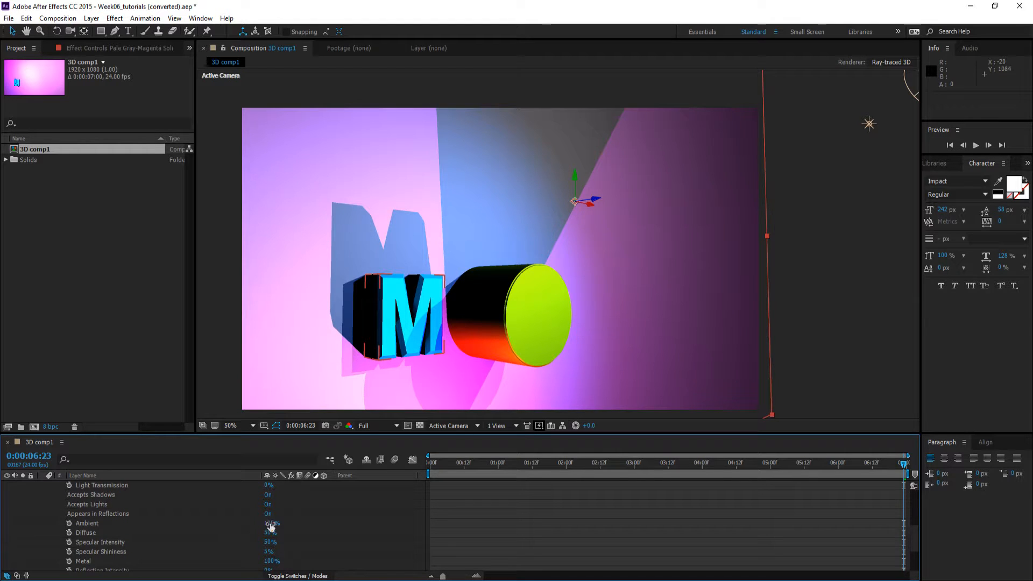
{"action": "left_click_drag", "start_coordinate": [269, 525], "coordinate": [147, 528]}
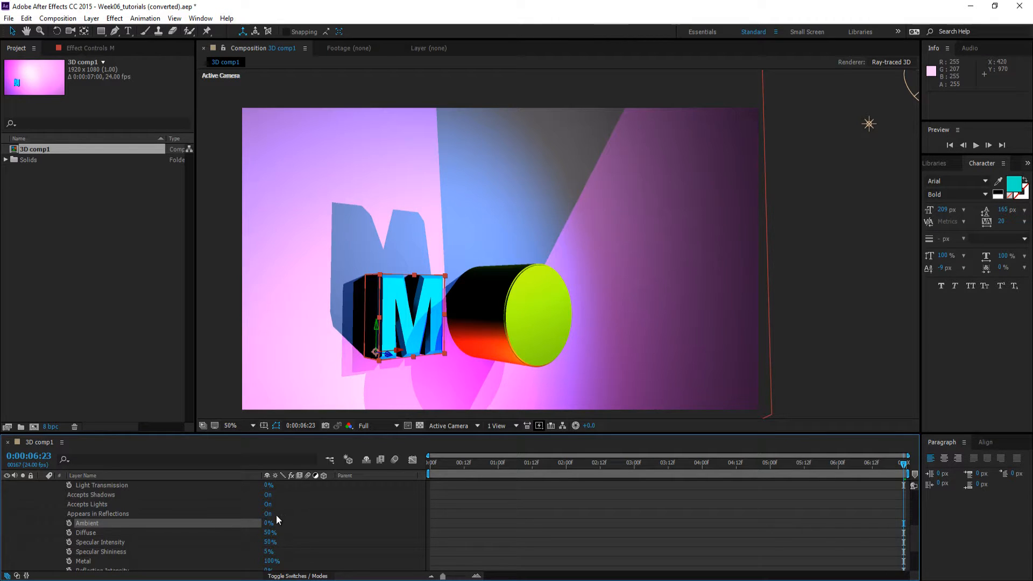
{"action": "left_click_drag", "start_coordinate": [269, 532], "coordinate": [236, 553]}
{"action": "scroll", "coordinate": [322, 529], "scroll_direction": "down", "scroll_amount": 2}
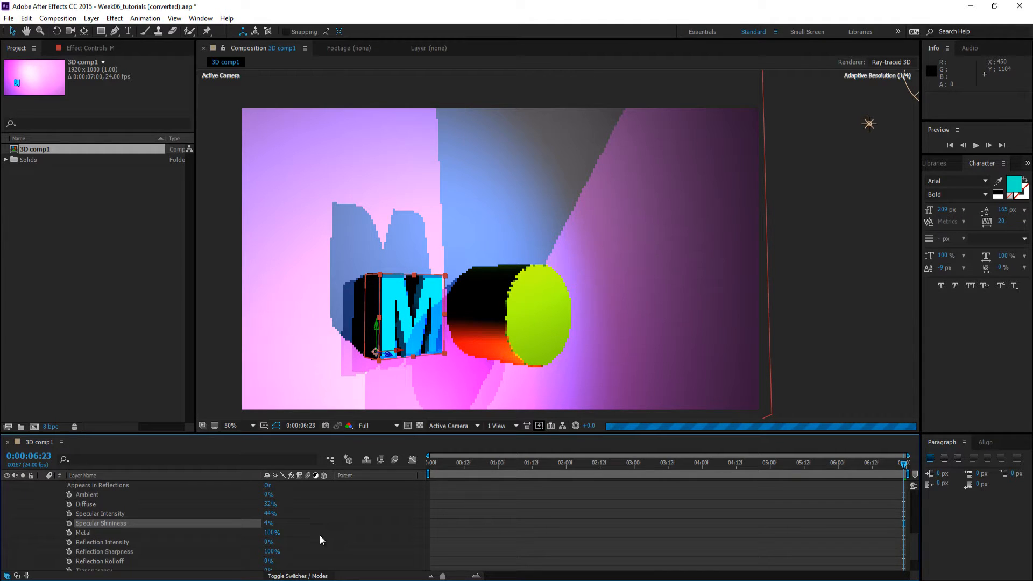
Set the M layer's Metal to 32%, Reflection Intensity to 26%, Reflection Sharpness to 50% and Reflection Rolloff to 10%
{"action": "left_click_drag", "start_coordinate": [270, 533], "coordinate": [175, 532]}
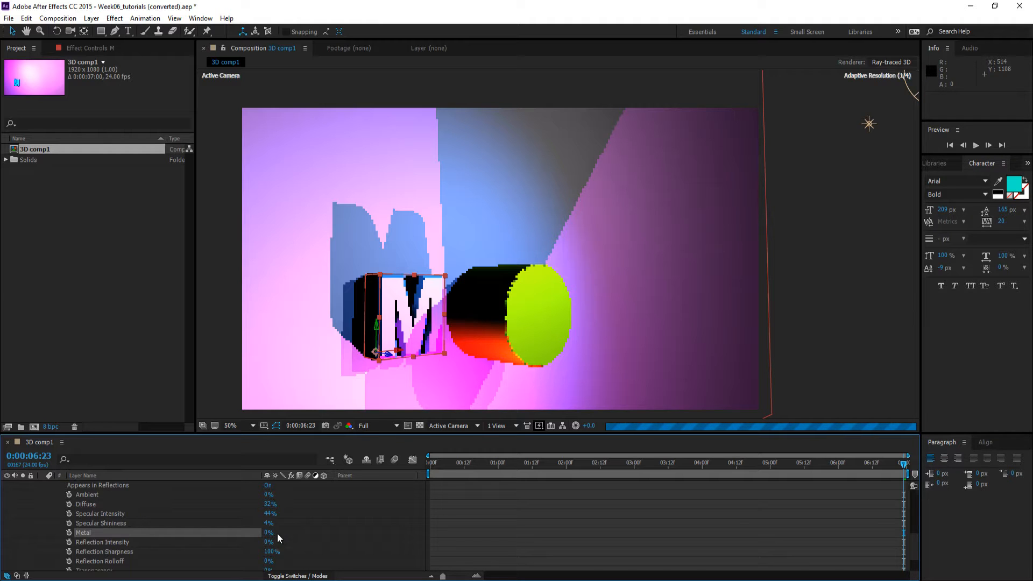
{"action": "left_click_drag", "start_coordinate": [268, 533], "coordinate": [284, 531]}
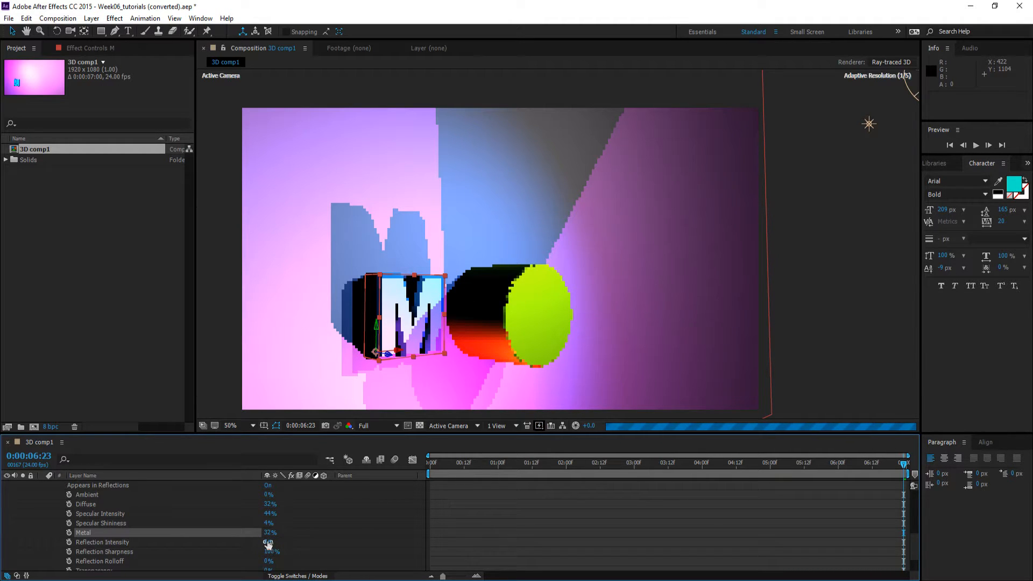
{"action": "mouse_move", "coordinate": [269, 542]}
{"action": "left_mouse_down"}
{"action": "mouse_move", "coordinate": [282, 543]}
{"action": "mouse_move", "coordinate": [259, 554]}
{"action": "left_mouse_up"}
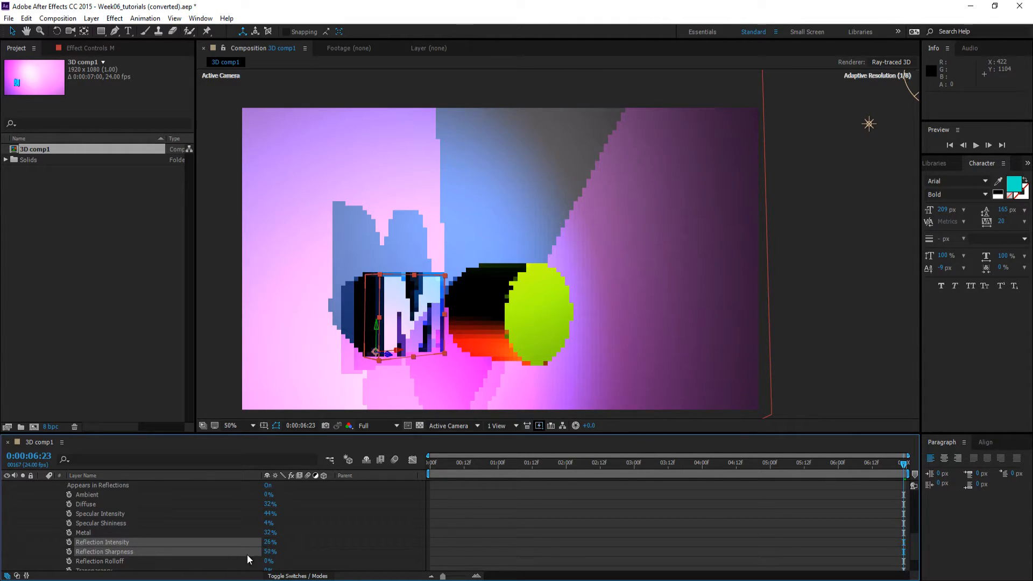
{"action": "scroll", "coordinate": [315, 535], "scroll_direction": "down", "scroll_amount": 2}
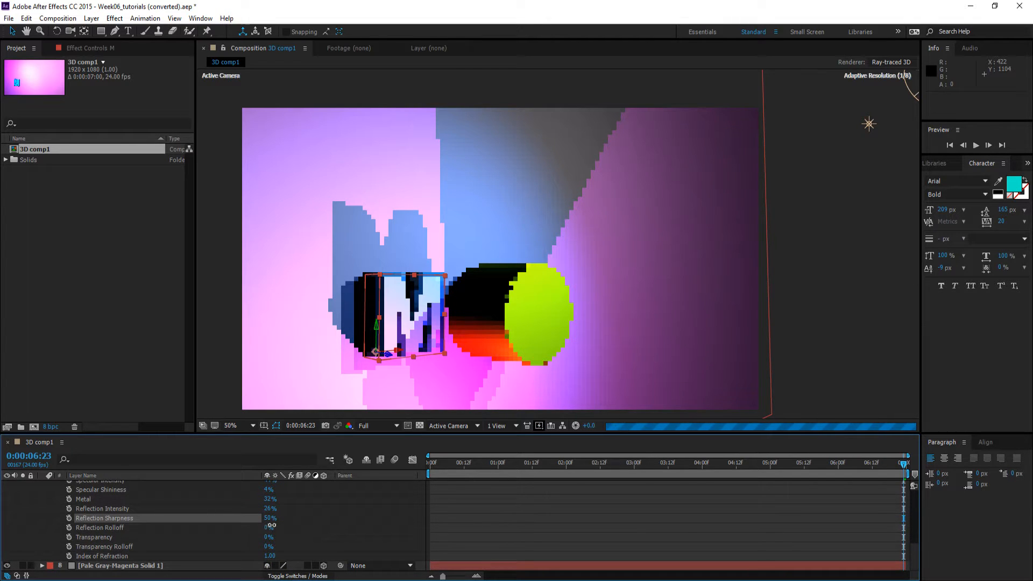
{"action": "left_click_drag", "start_coordinate": [272, 526], "coordinate": [275, 526]}
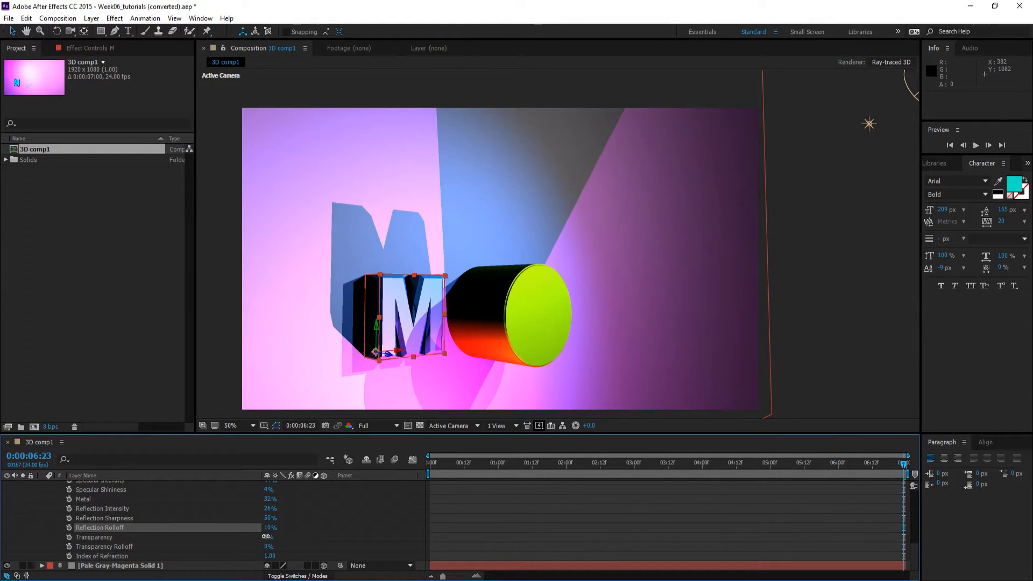
Set the M layer's Transparency to 50% and Transparency Rolloff to 15%, then collapse and deselect the layer
{"action": "left_click_drag", "start_coordinate": [269, 538], "coordinate": [281, 538]}
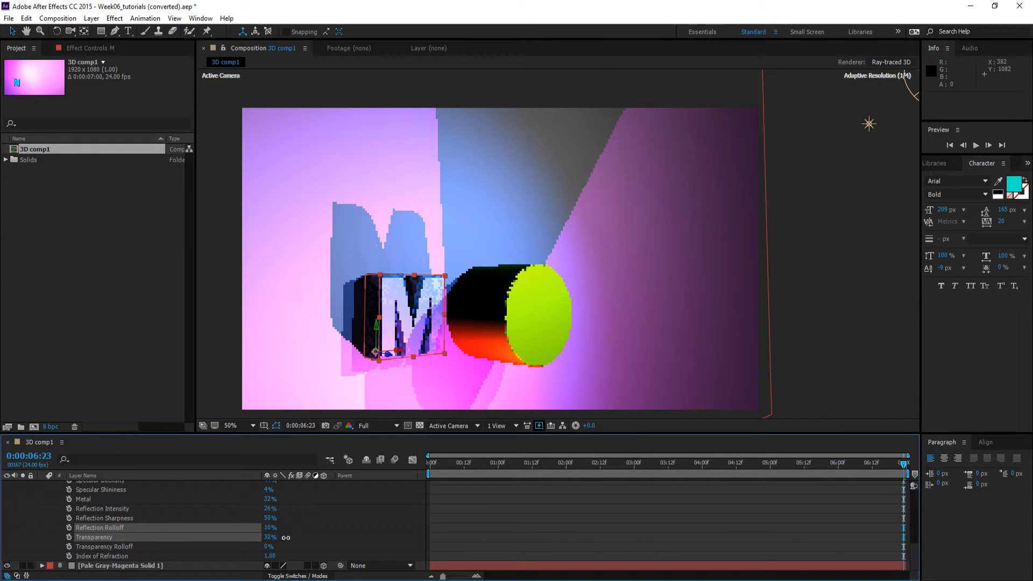
{"action": "left_click_drag", "start_coordinate": [292, 538], "coordinate": [294, 538]}
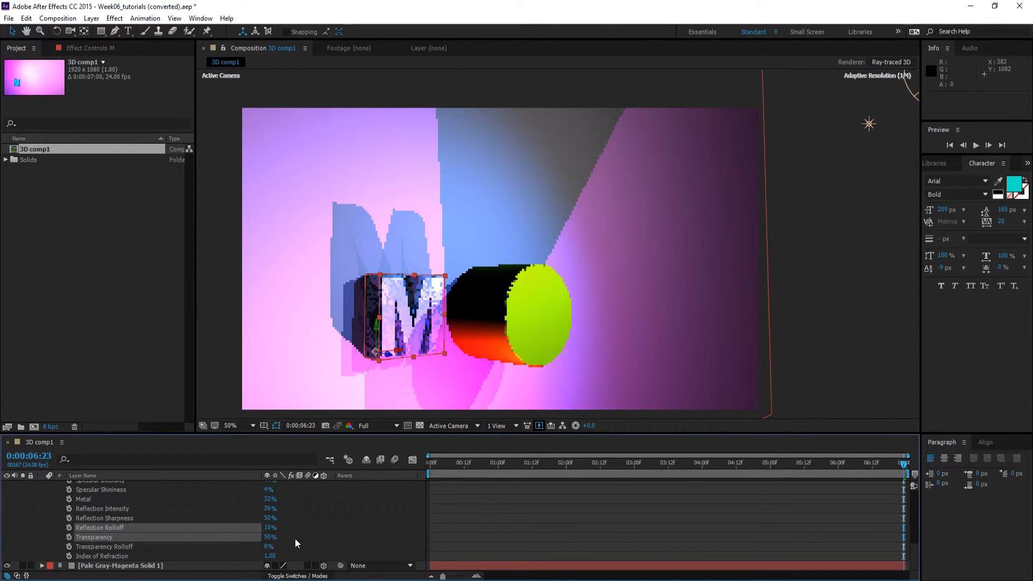
{"action": "left_click_drag", "start_coordinate": [268, 547], "coordinate": [273, 546]}
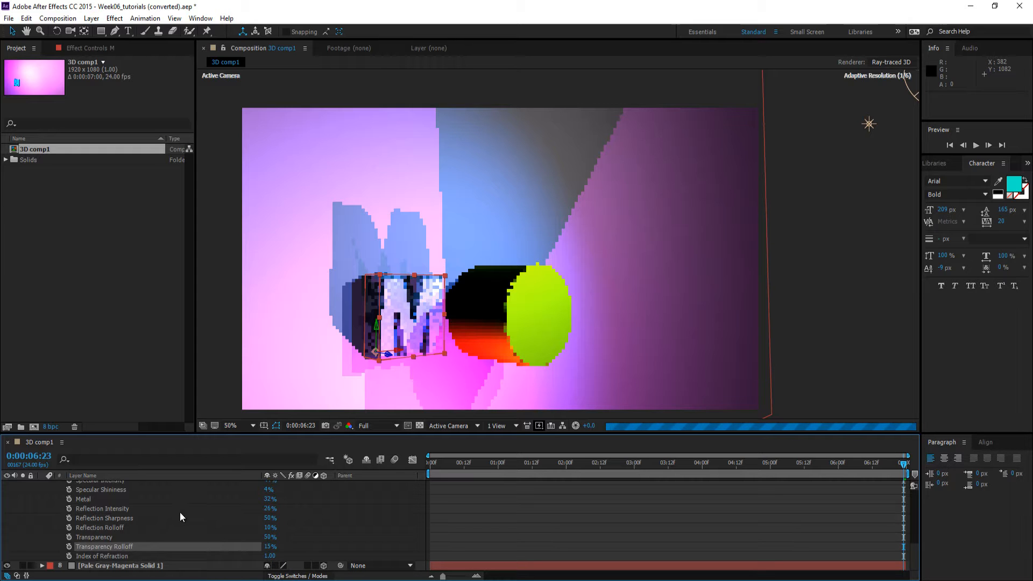
{"action": "scroll", "coordinate": [179, 511], "scroll_direction": "up", "scroll_amount": 6}
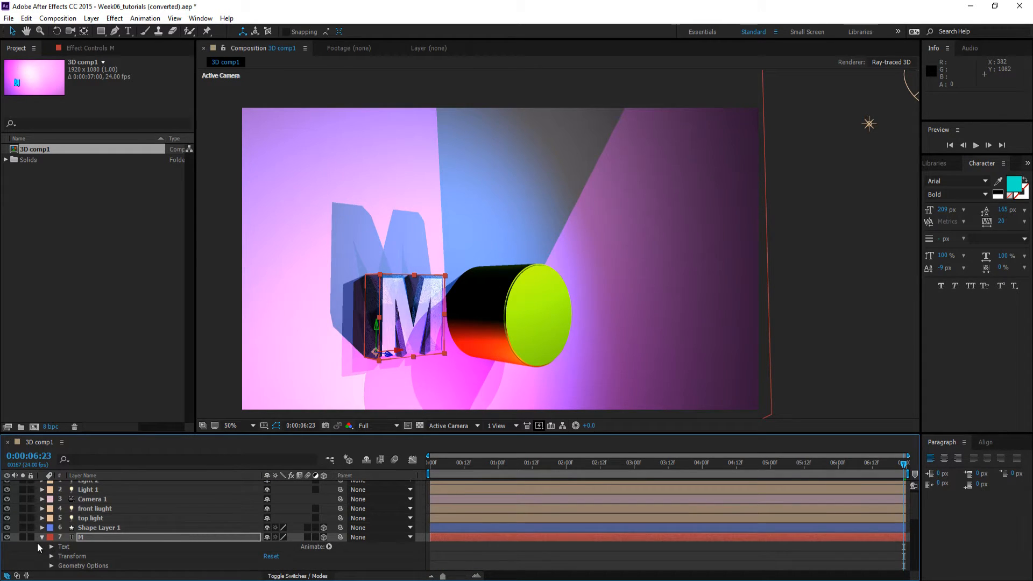
{"action": "left_click", "coordinate": [41, 537]}
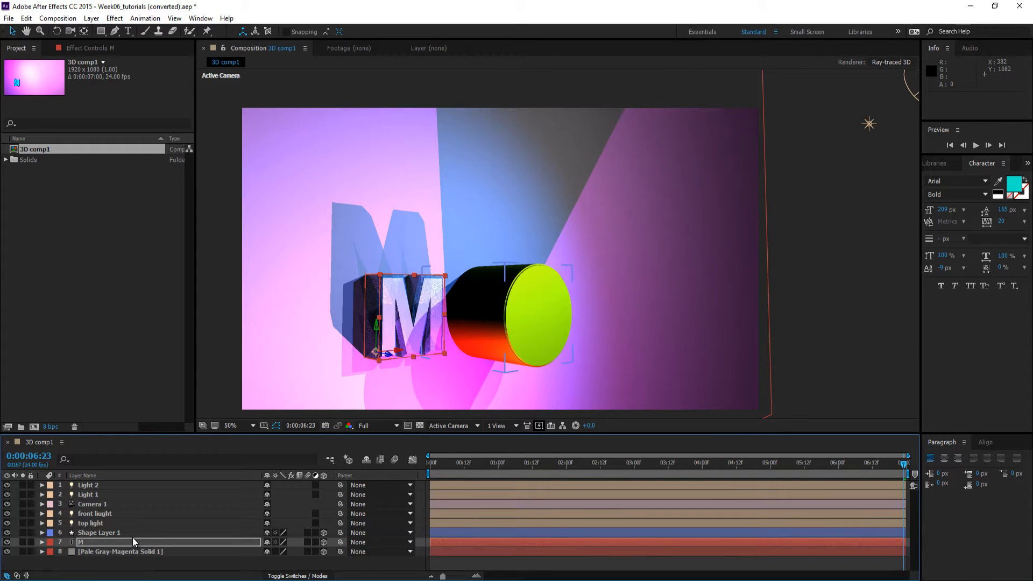
{"action": "left_click", "coordinate": [141, 563]}
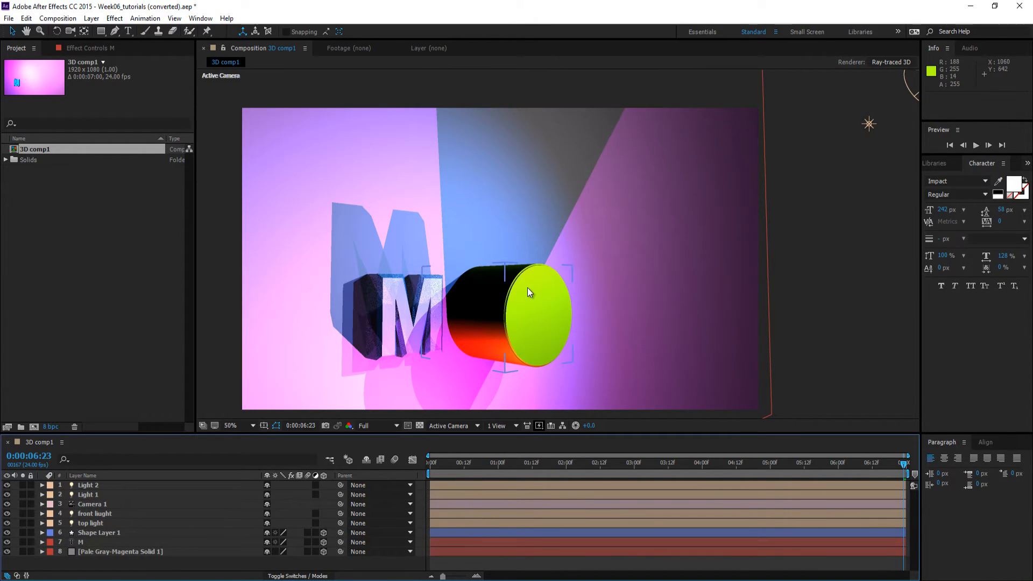
In Shape Layer 1's material options, set Metal to 60%, raise Reflection Intensity and set Reflection Rolloff to 17%, then collapse the options
{"action": "left_click", "coordinate": [88, 533]}
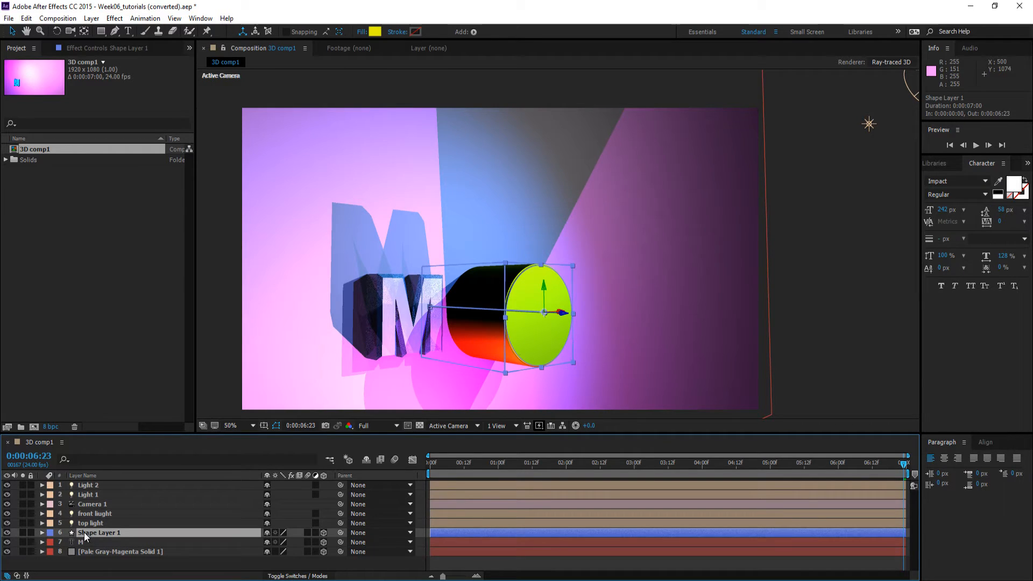
{"action": "left_click", "coordinate": [42, 532]}
{"action": "scroll", "coordinate": [142, 520], "scroll_direction": "down", "scroll_amount": 1}
{"action": "scroll", "coordinate": [140, 520], "scroll_direction": "down", "scroll_amount": 3}
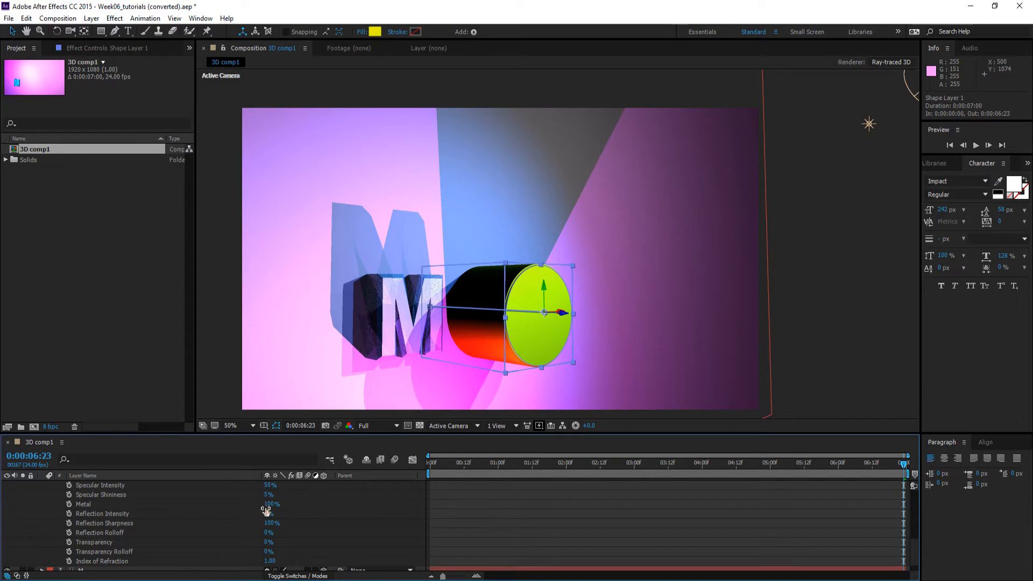
{"action": "left_click_drag", "start_coordinate": [265, 509], "coordinate": [203, 516]}
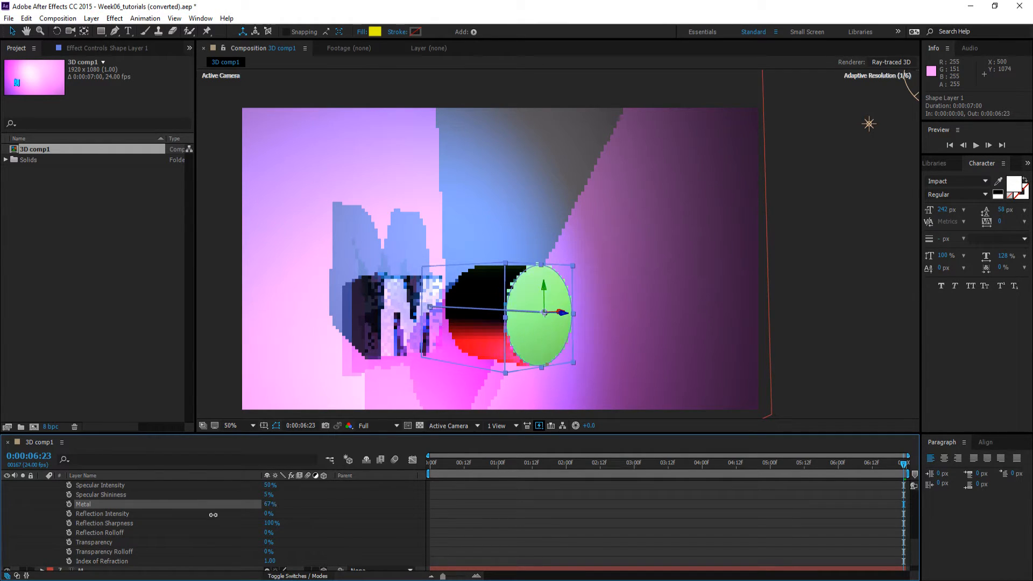
{"action": "left_click", "coordinate": [274, 522]}
{"action": "left_click_drag", "start_coordinate": [268, 512], "coordinate": [275, 532]}
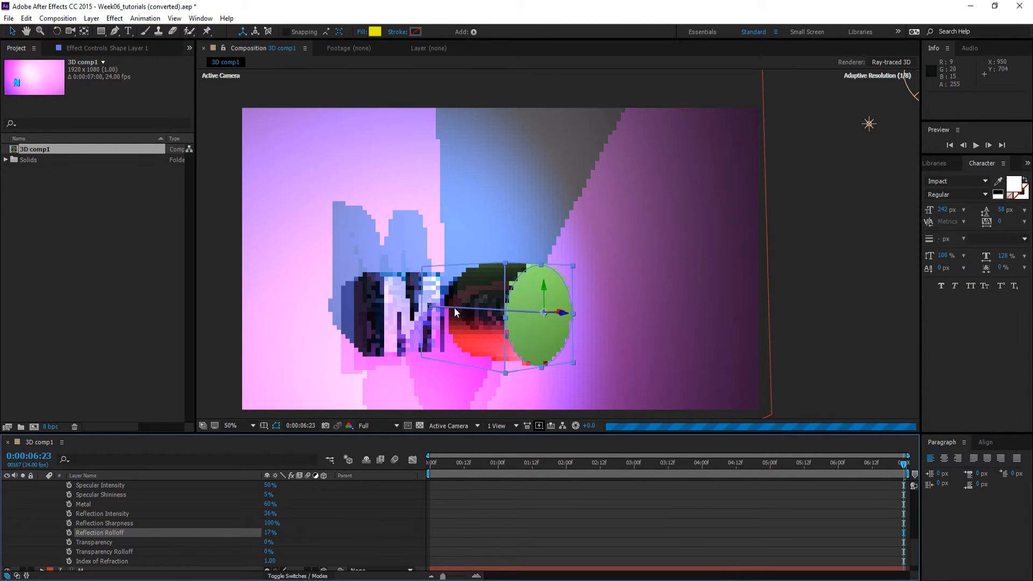
{"action": "left_click", "coordinate": [357, 515]}
{"action": "scroll", "coordinate": [183, 501], "scroll_direction": "up", "scroll_amount": 5}
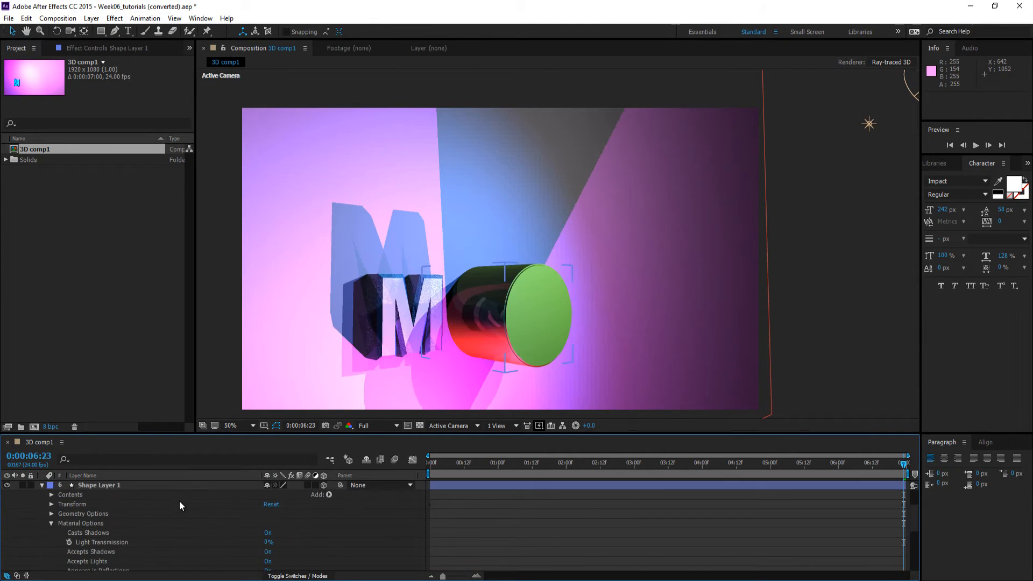
{"action": "left_click", "coordinate": [51, 523]}
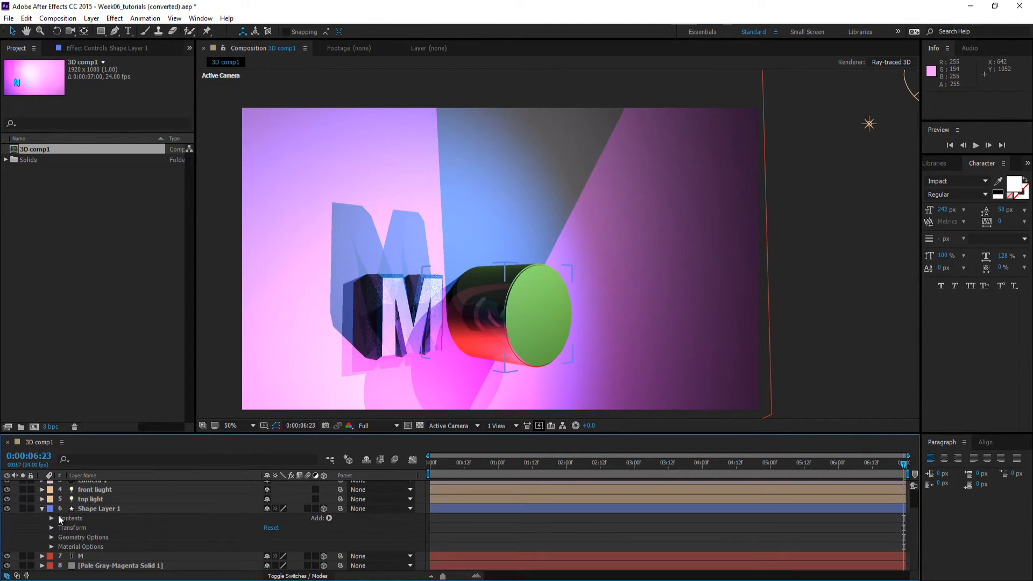
Collapse Shape Layer 1 and set the composition's Ray-tracing Quality to 5 in the Ray-traced 3D renderer options
{"action": "left_click", "coordinate": [43, 508]}
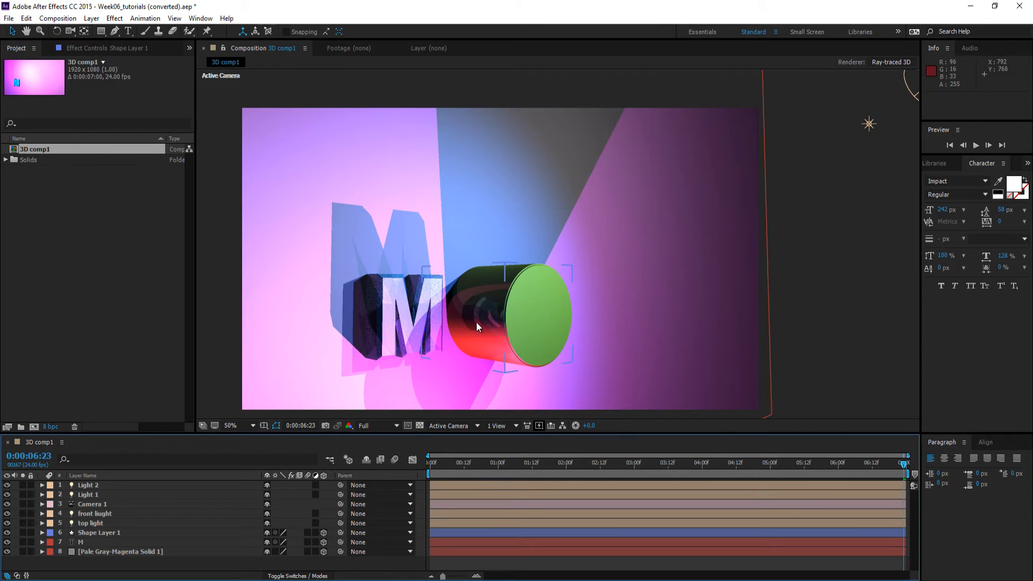
{"action": "left_click", "coordinate": [891, 63]}
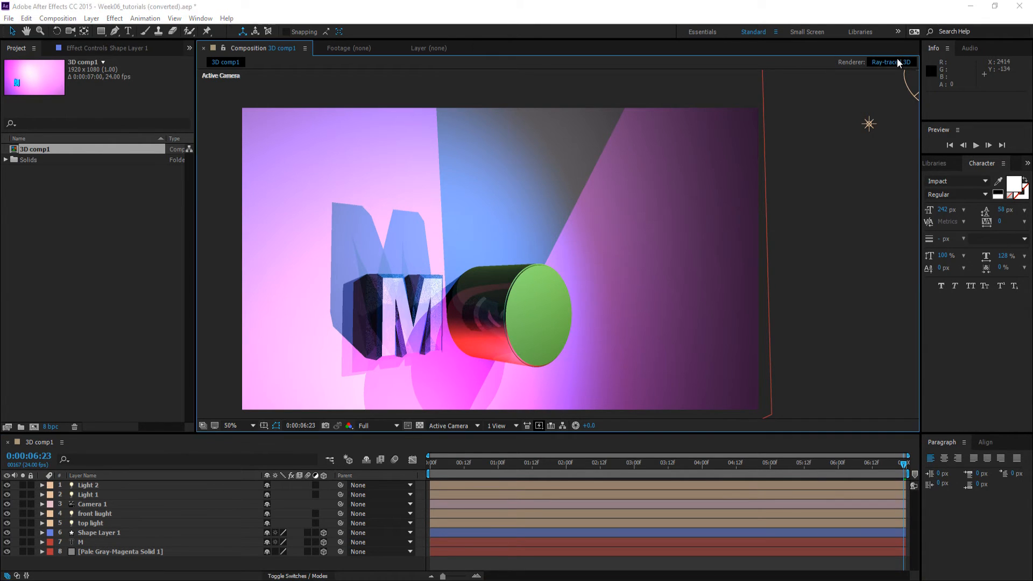
{"action": "left_click", "coordinate": [182, 117]}
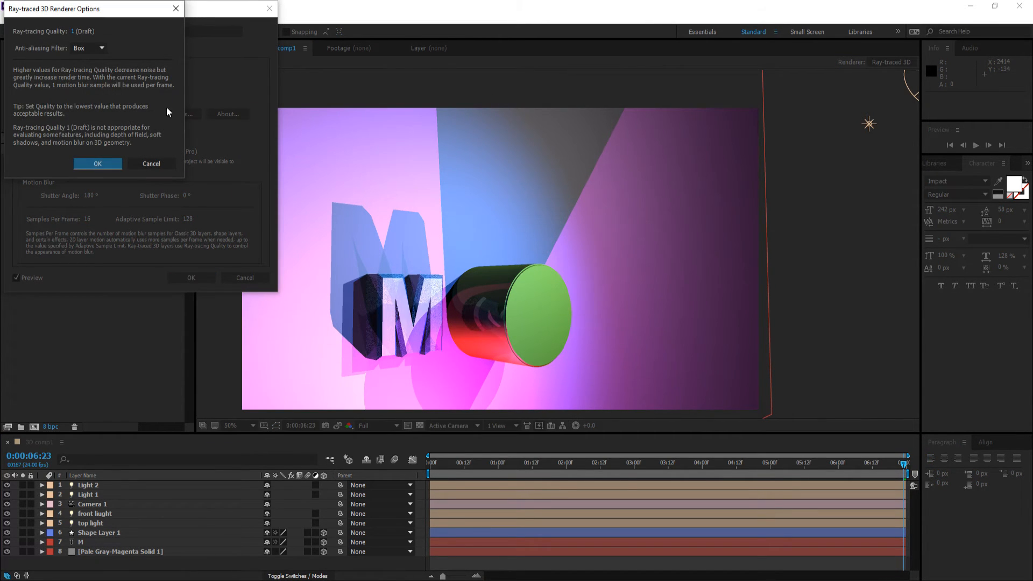
{"action": "left_click", "coordinate": [78, 34]}
{"action": "type", "text": "5"}
{"action": "left_click", "coordinate": [98, 163]}
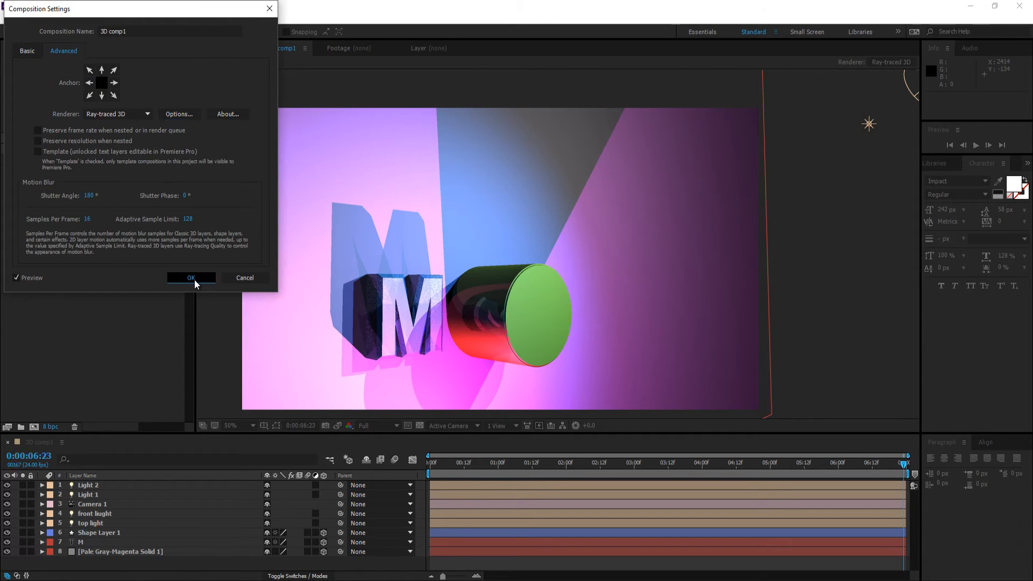
{"action": "left_click", "coordinate": [195, 279]}
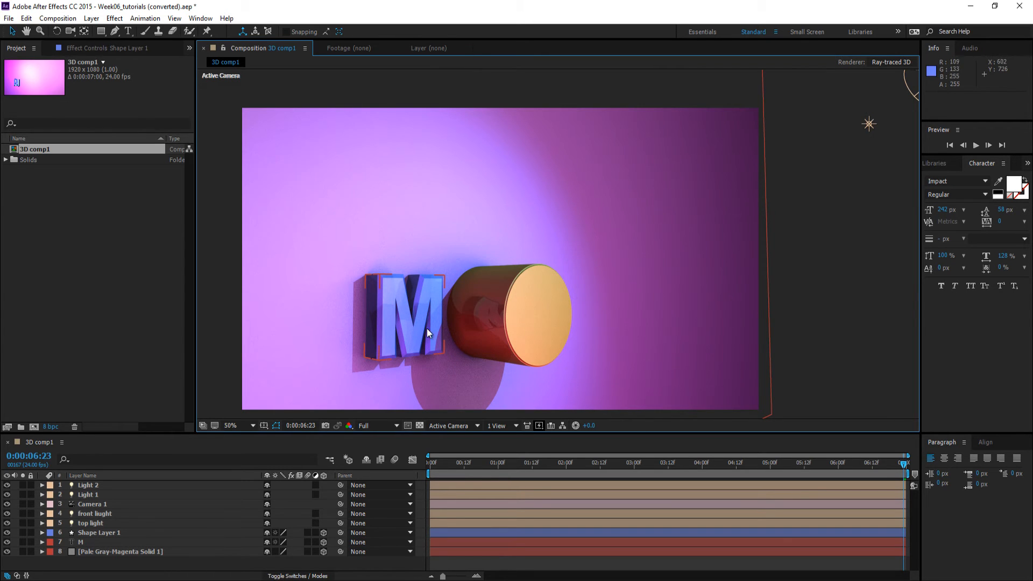
Examine the rendered grain, shadows and reflections on the M and cylinder up close, return to the whole frame and leave all layers deselected
{"action": "key", "text": "period"}
{"action": "scroll", "coordinate": [432, 337], "scroll_direction": "up", "scroll_amount": 2}
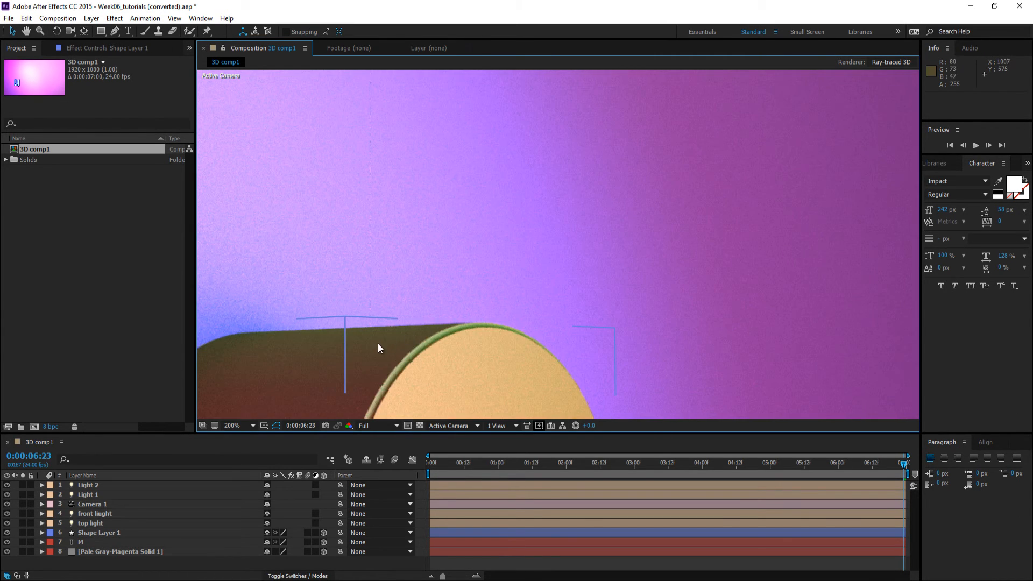
{"action": "scroll", "coordinate": [374, 347], "scroll_direction": "down", "scroll_amount": 1}
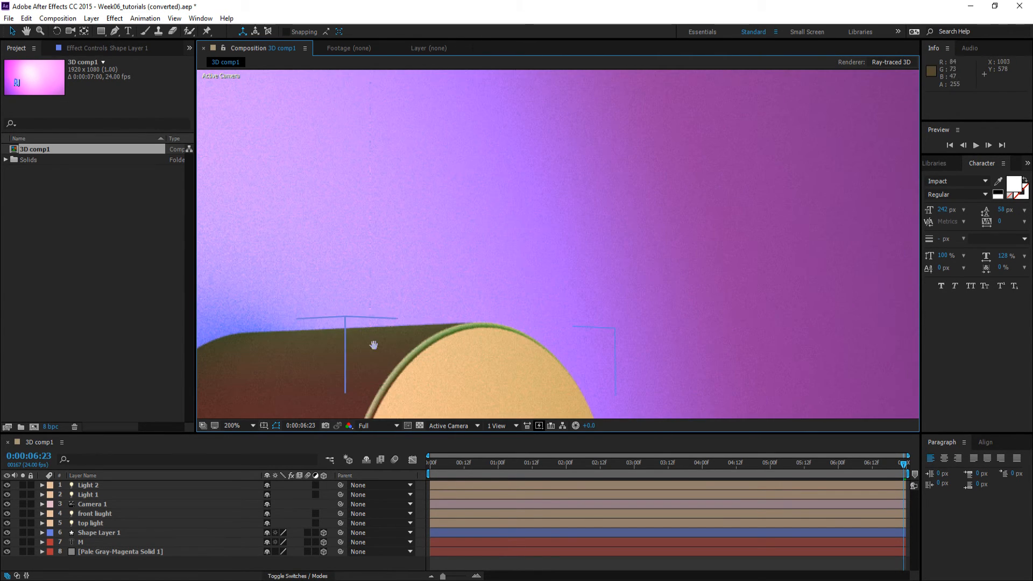
{"action": "key", "text": "h"}
{"action": "left_click_drag", "start_coordinate": [383, 358], "coordinate": [537, 244]}
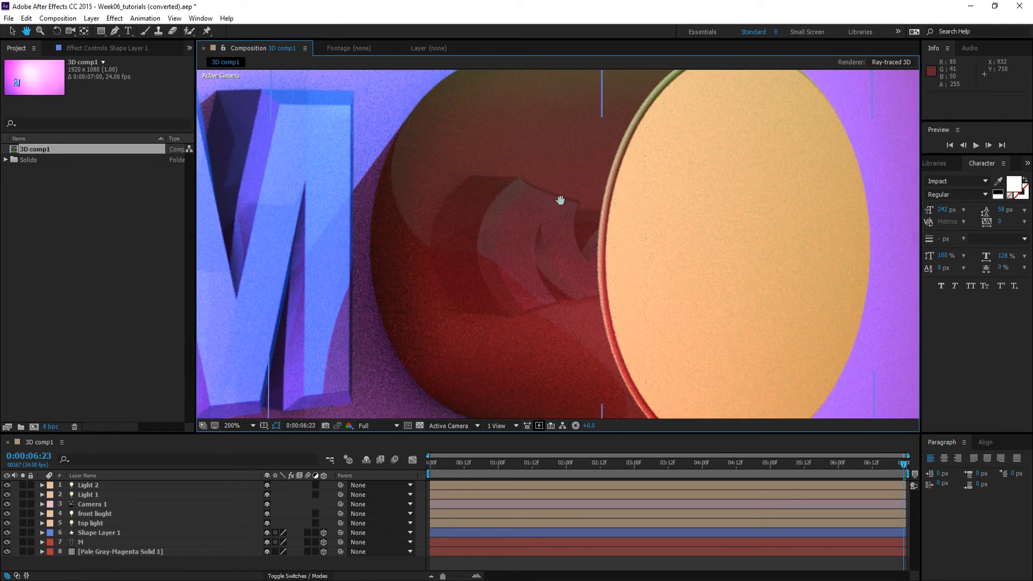
{"action": "left_click_drag", "start_coordinate": [474, 330], "coordinate": [615, 292]}
{"action": "left_click_drag", "start_coordinate": [509, 312], "coordinate": [509, 312]}
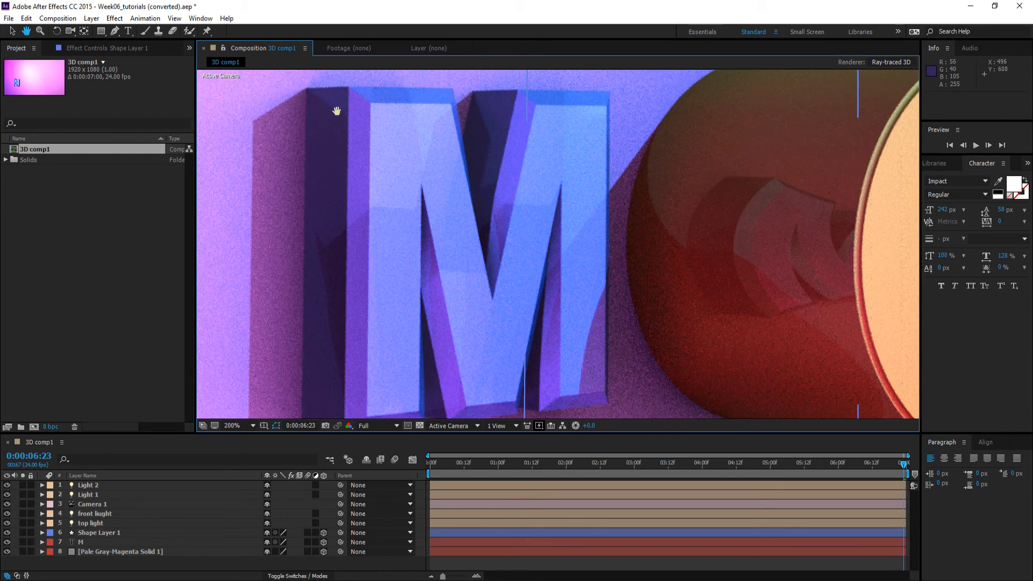
{"action": "scroll", "coordinate": [347, 138], "scroll_direction": "down", "scroll_amount": 1}
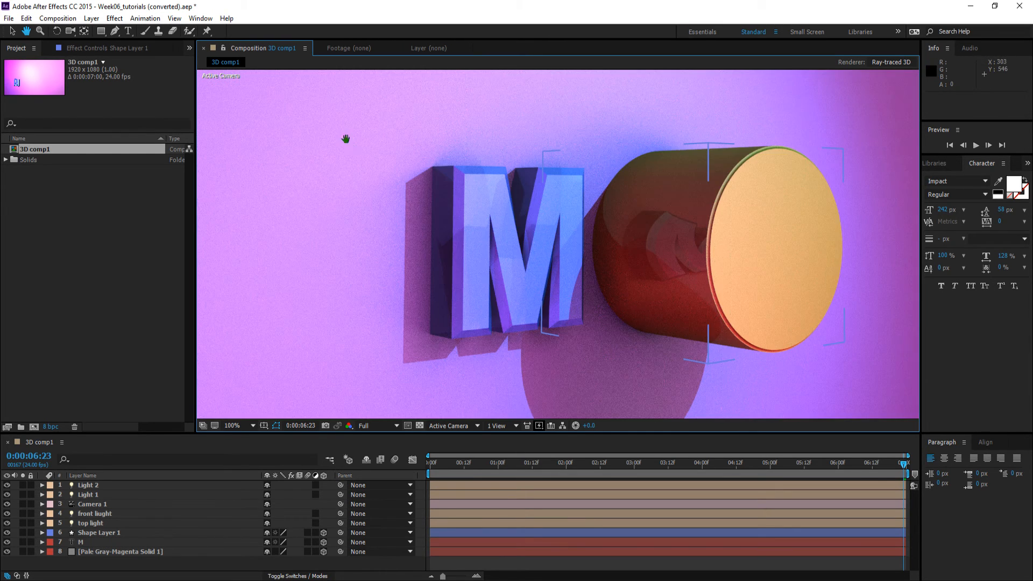
{"action": "left_click_drag", "start_coordinate": [520, 268], "coordinate": [418, 269]}
{"action": "scroll", "coordinate": [425, 268], "scroll_direction": "down", "scroll_amount": 1}
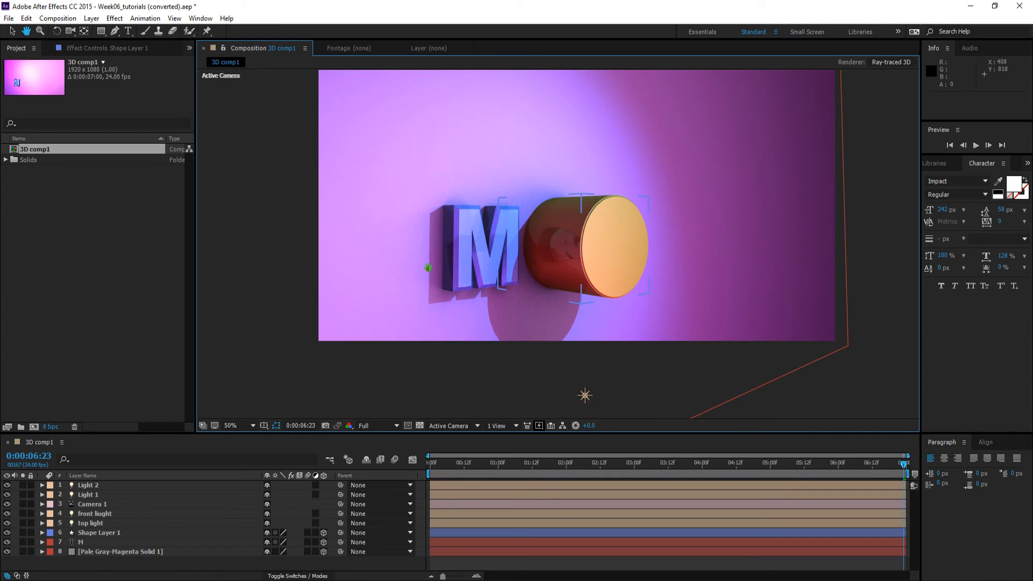
{"action": "left_click_drag", "start_coordinate": [507, 241], "coordinate": [436, 299]}
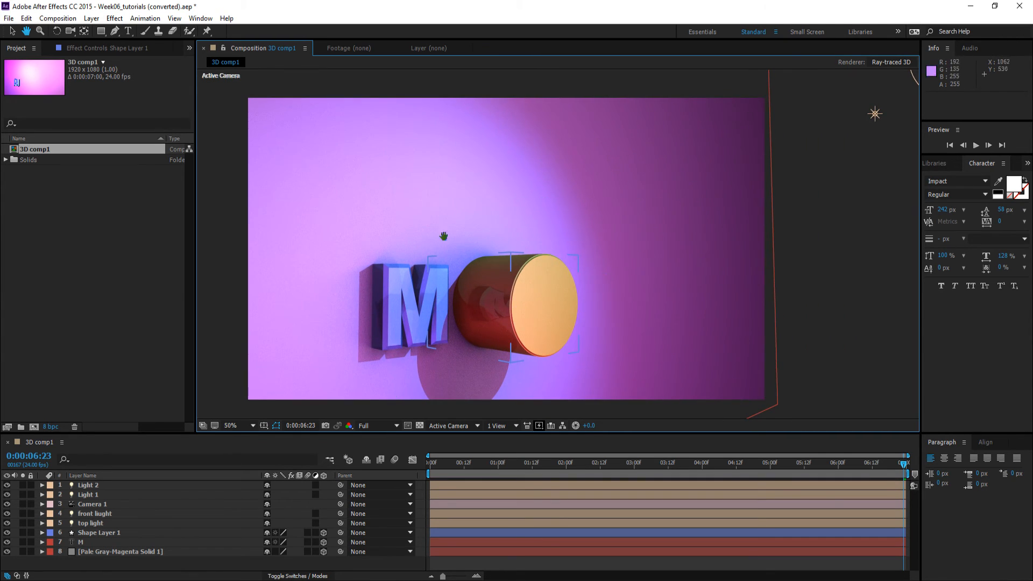
{"action": "left_click", "coordinate": [12, 31]}
{"action": "left_click", "coordinate": [217, 172]}
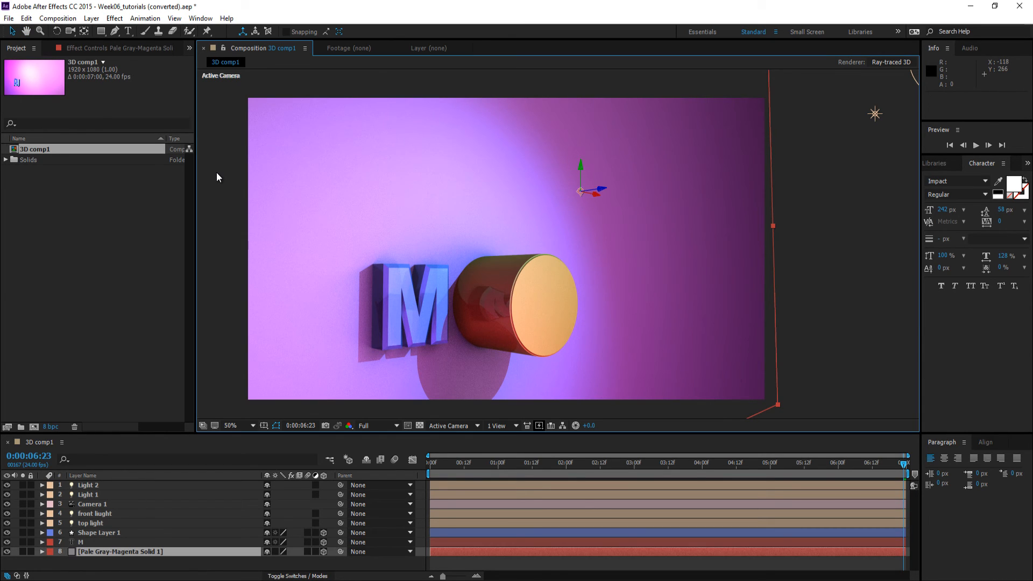
{"action": "left_click", "coordinate": [800, 269]}
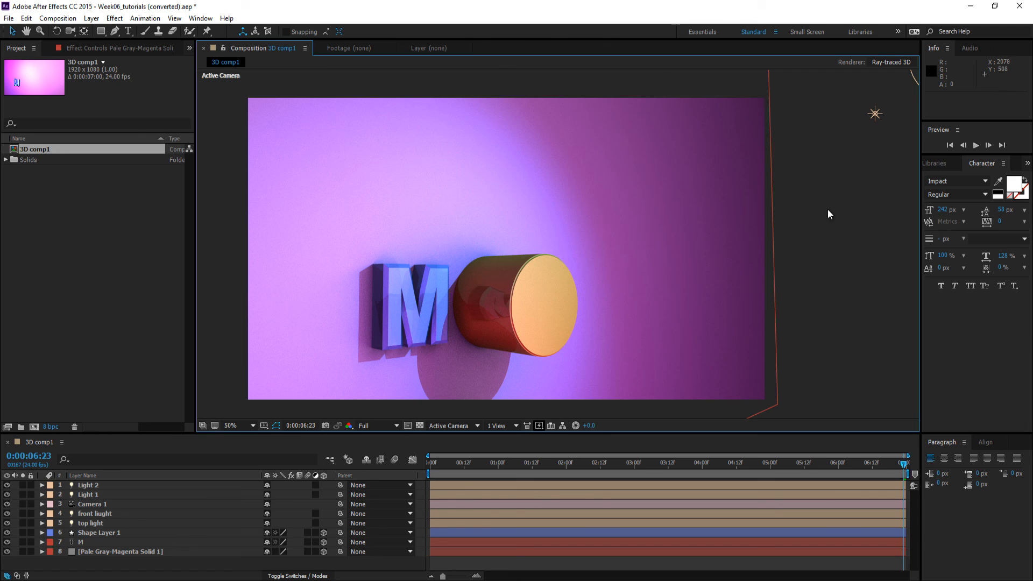
Set the composition's Ray-tracing Quality to 3 in the Ray-traced 3D renderer options
{"action": "key", "text": "ctrl+k"}
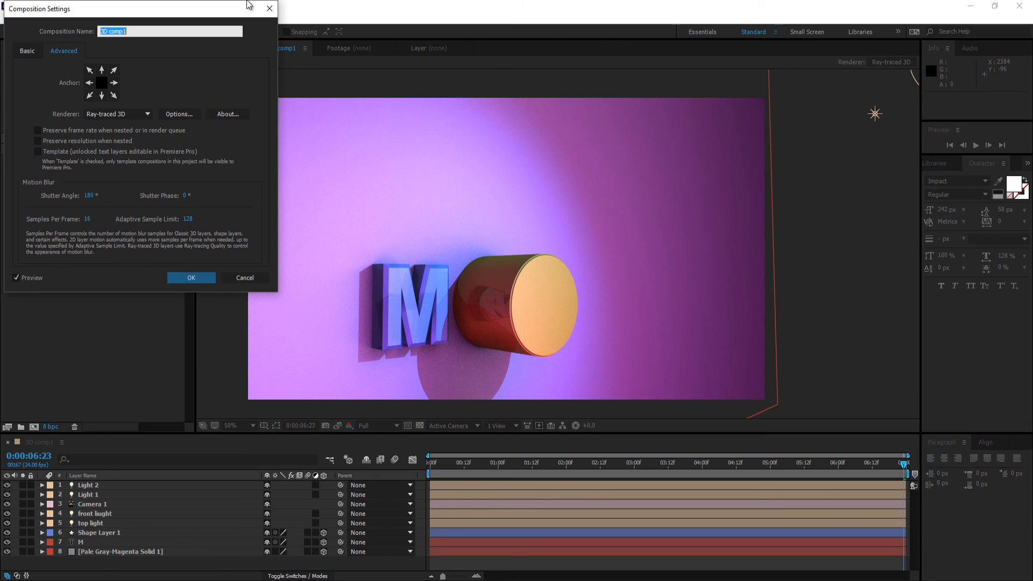
{"action": "left_click", "coordinate": [180, 114]}
{"action": "left_click", "coordinate": [73, 33]}
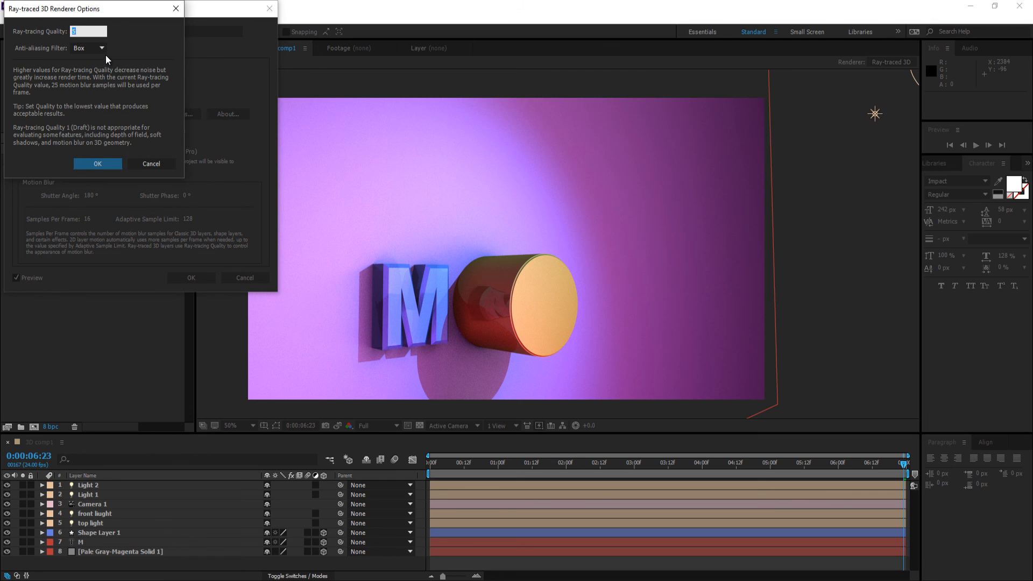
{"action": "type", "text": "3"}
{"action": "left_click", "coordinate": [78, 163]}
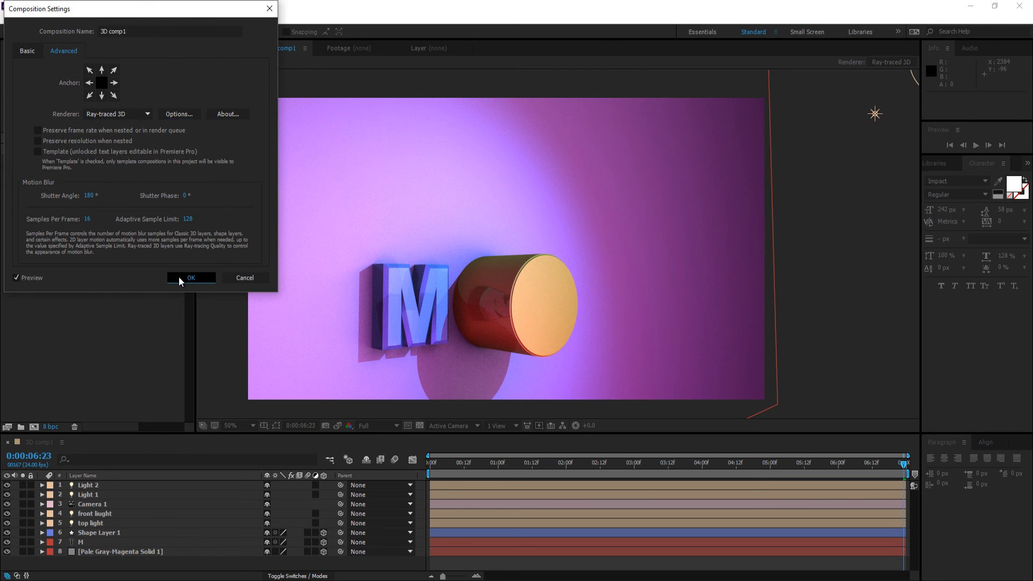